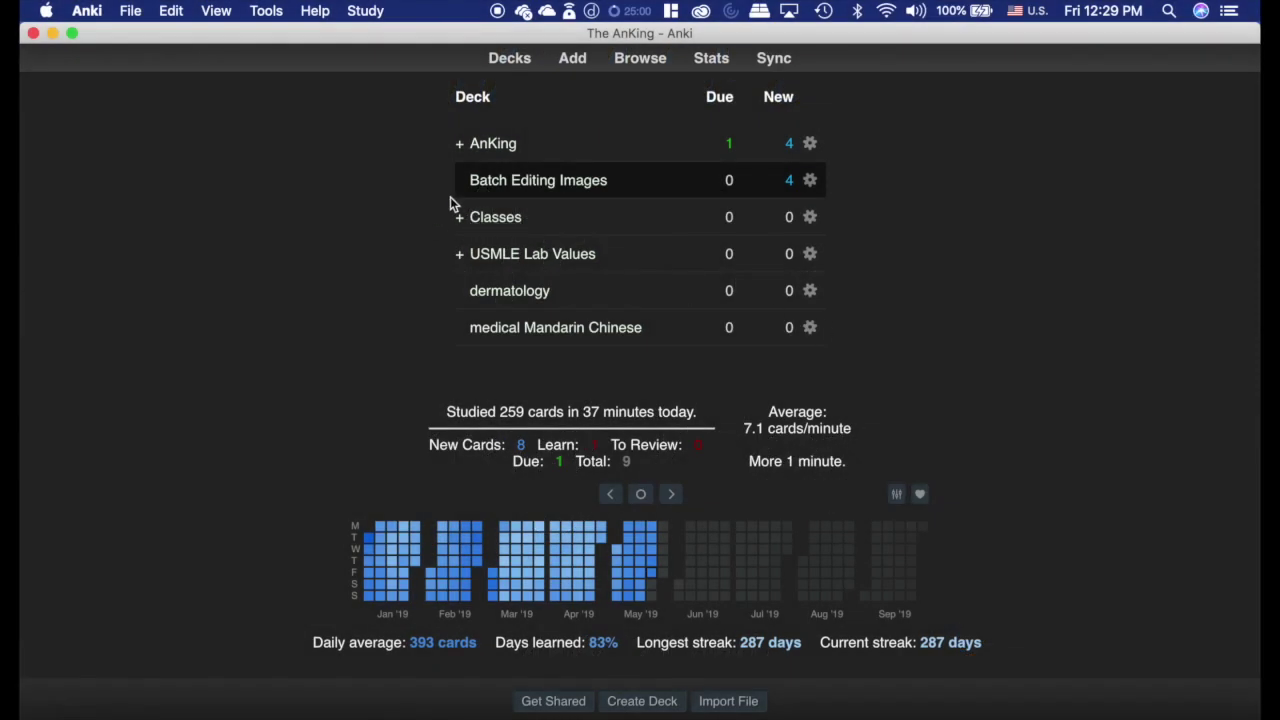
pyautogui.click(460, 144)
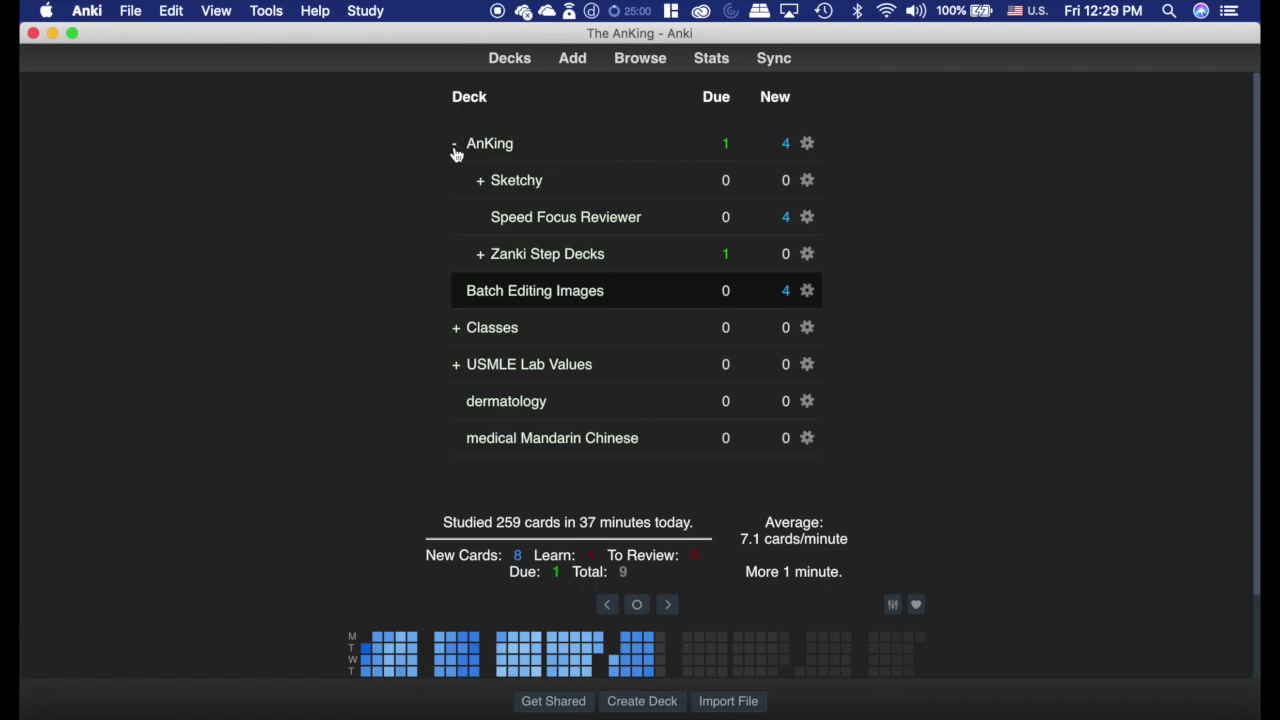
pyautogui.click(455, 148)
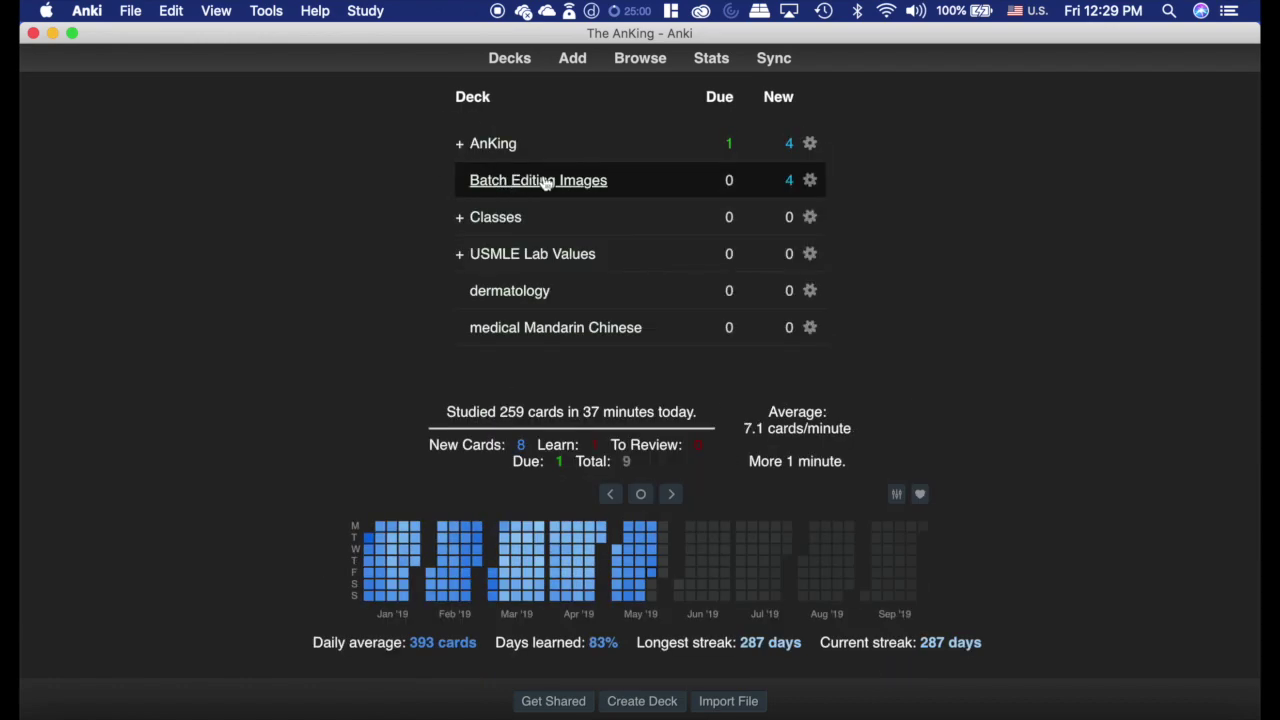
# Examine the Batch Editing Images cards and their question, answer and extra fields in the card browser, then close it.
pyautogui.click(640, 62)
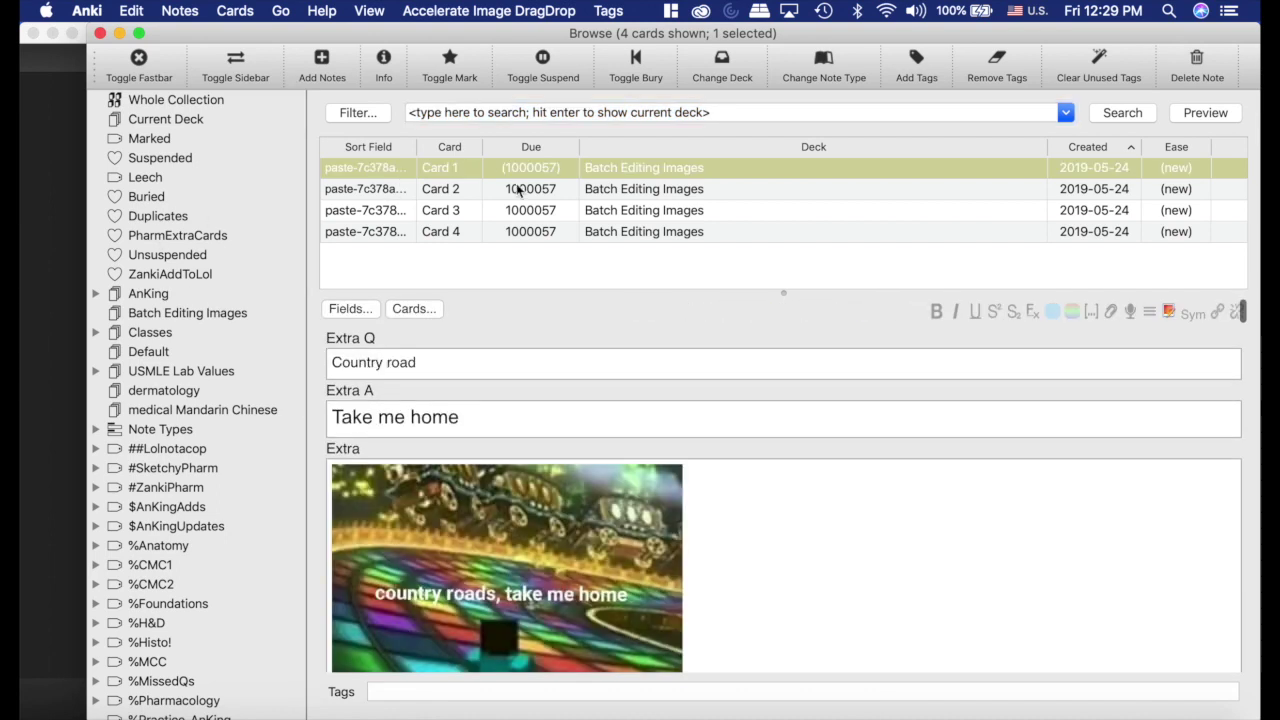
pyautogui.click(432, 188)
pyautogui.press('Down')
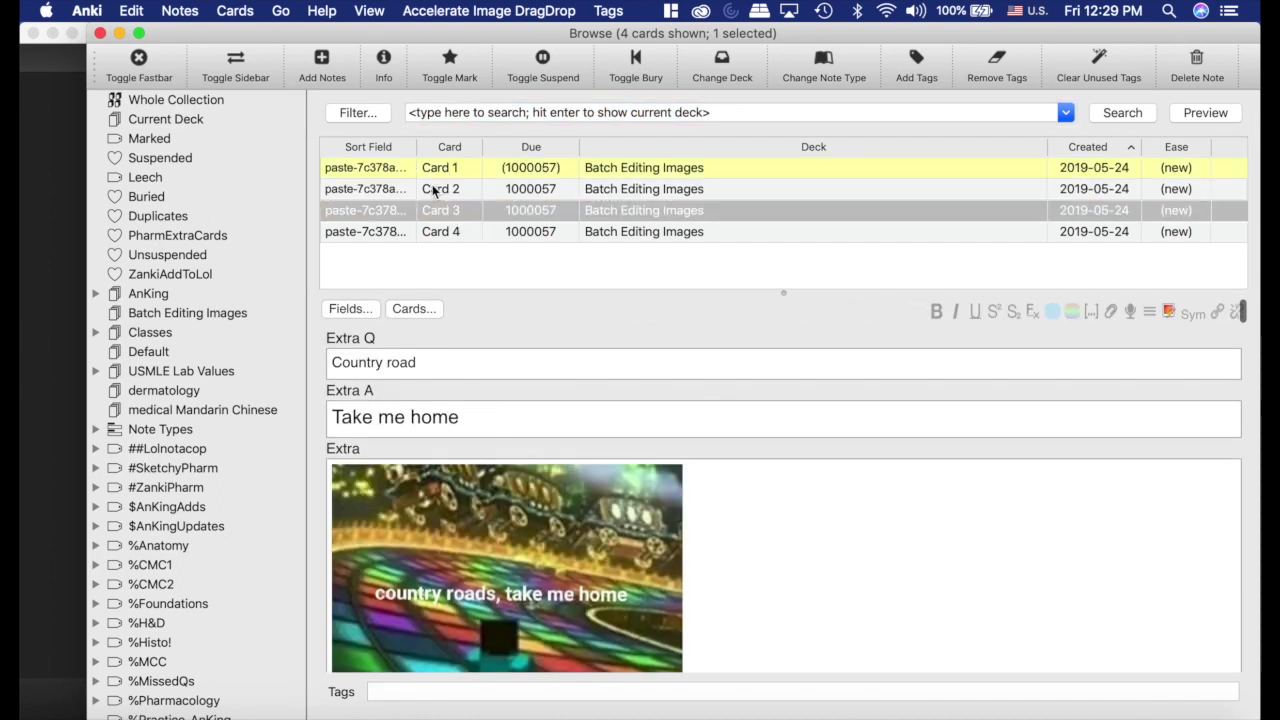
pyautogui.press('Up')
pyautogui.press('Up')
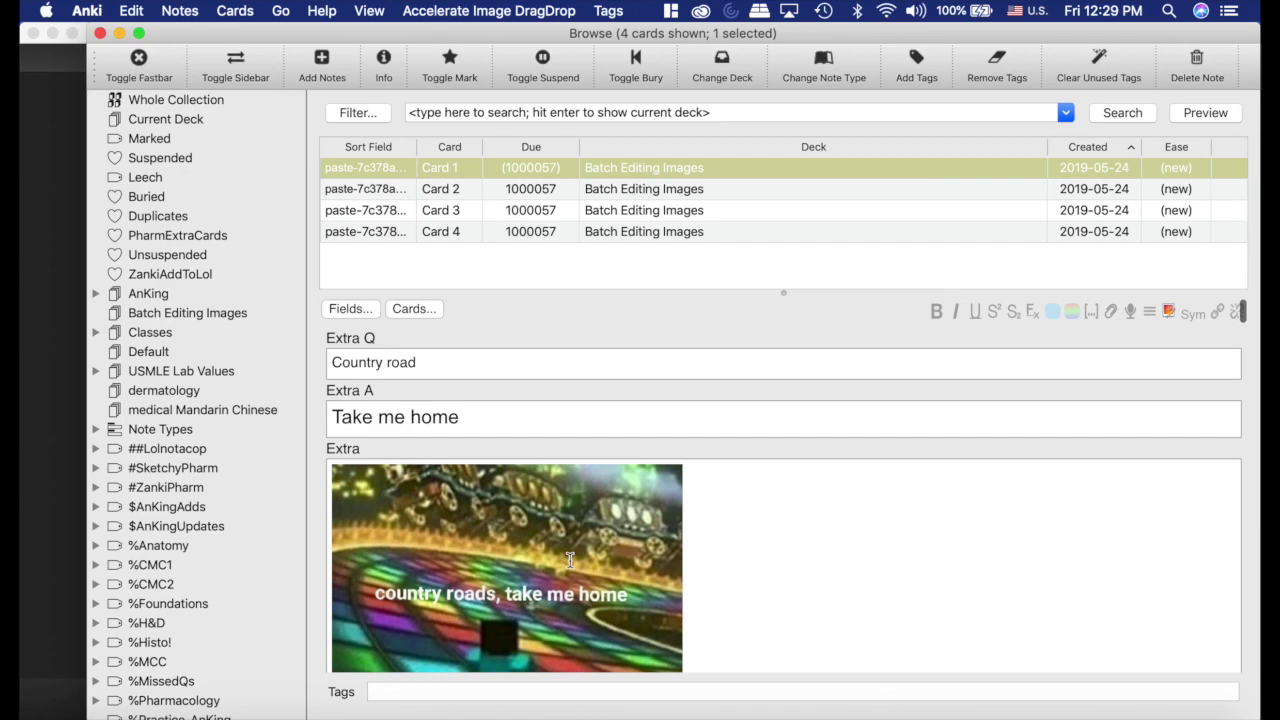
pyautogui.scroll(-5, 728, 580)
pyautogui.scroll(-15, 728, 580)
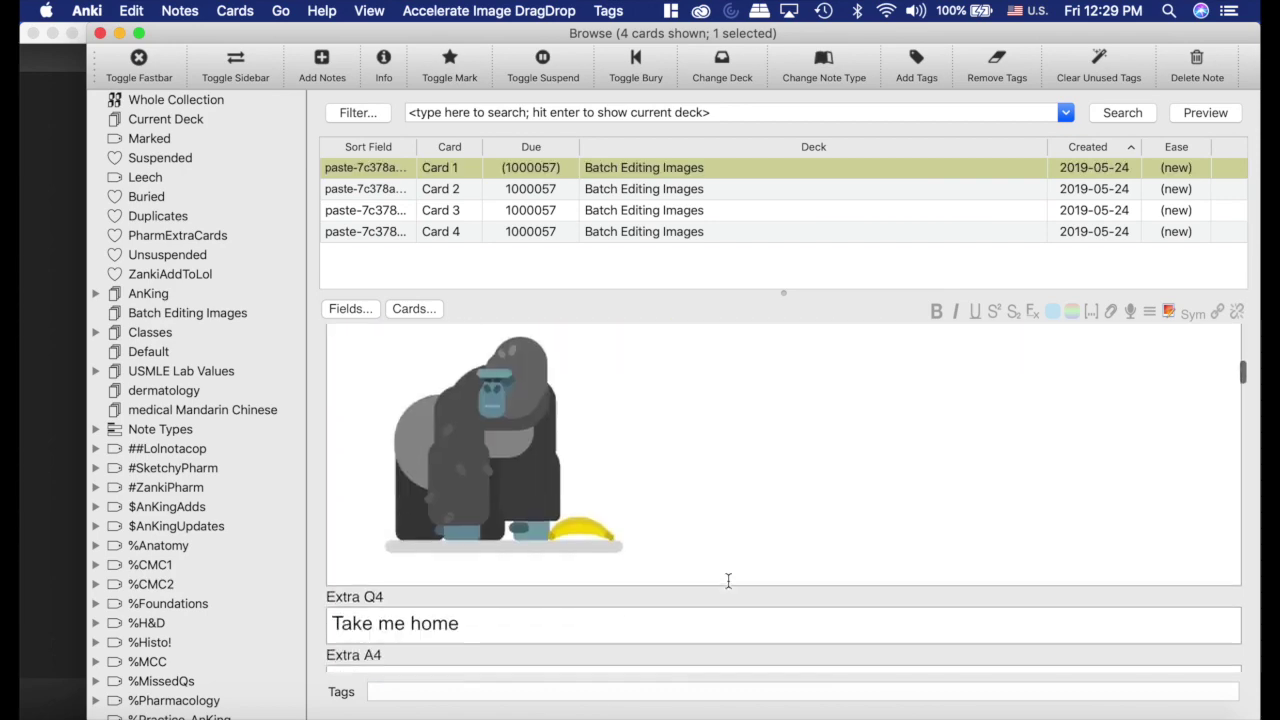
pyautogui.scroll(5, 728, 580)
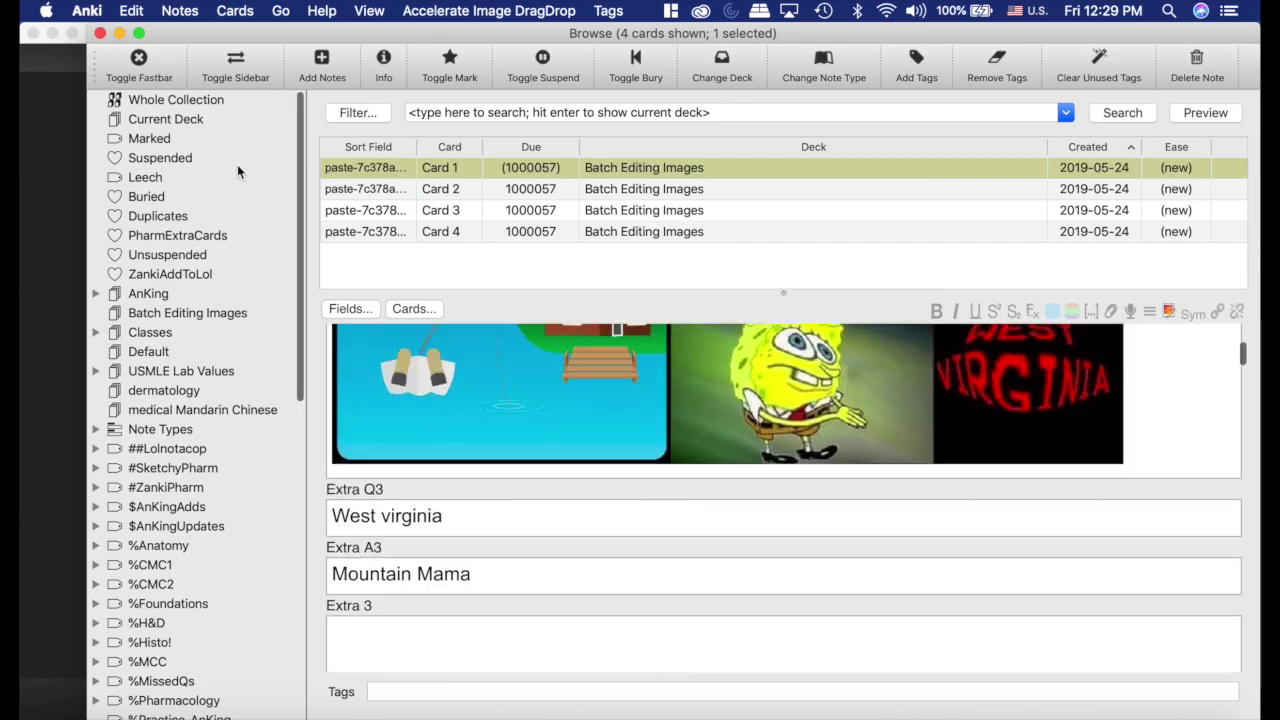
pyautogui.click(100, 33)
# Start studying the Batch Editing Images deck and reveal the first card's answer.
pyautogui.click(533, 180)
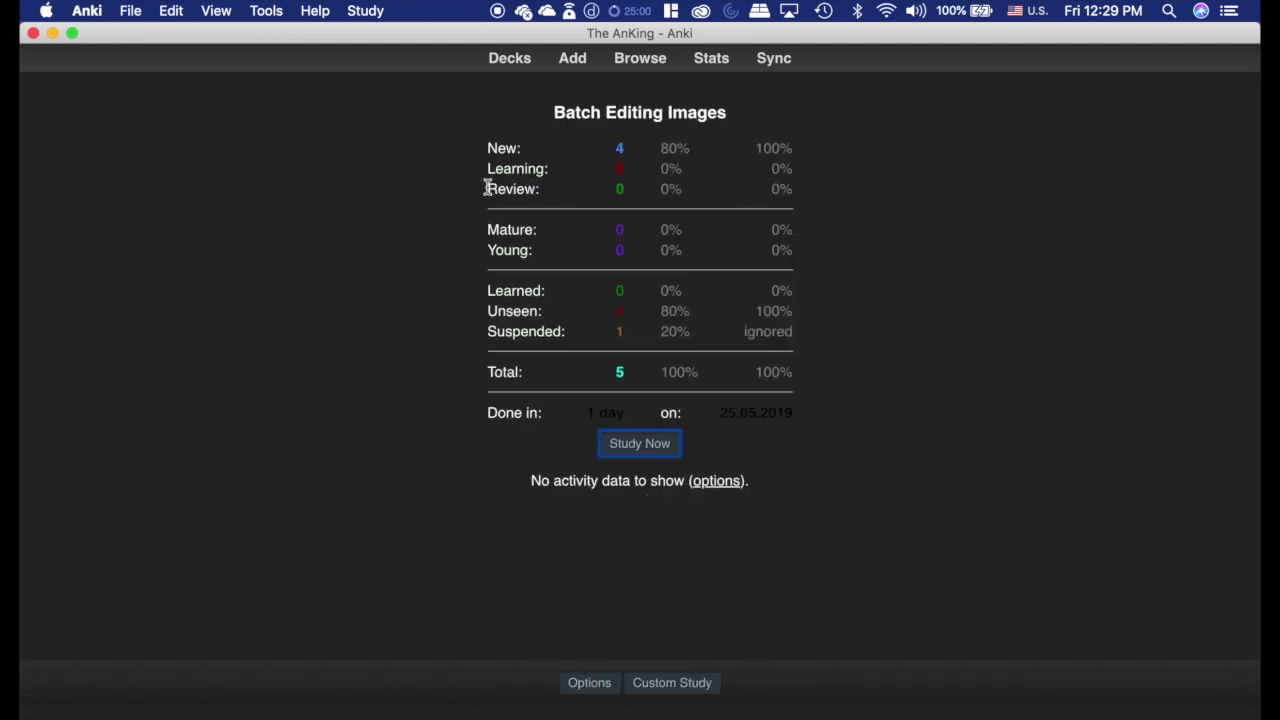
pyautogui.press('s')
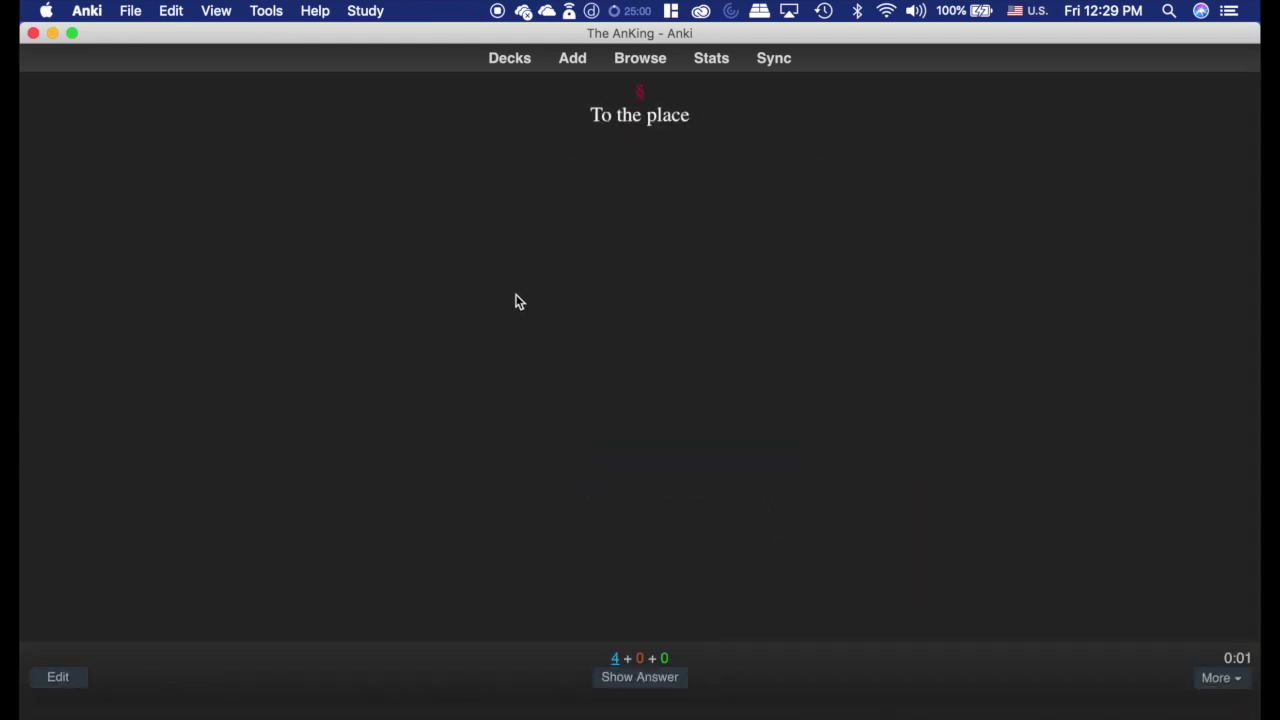
pyautogui.press('space')
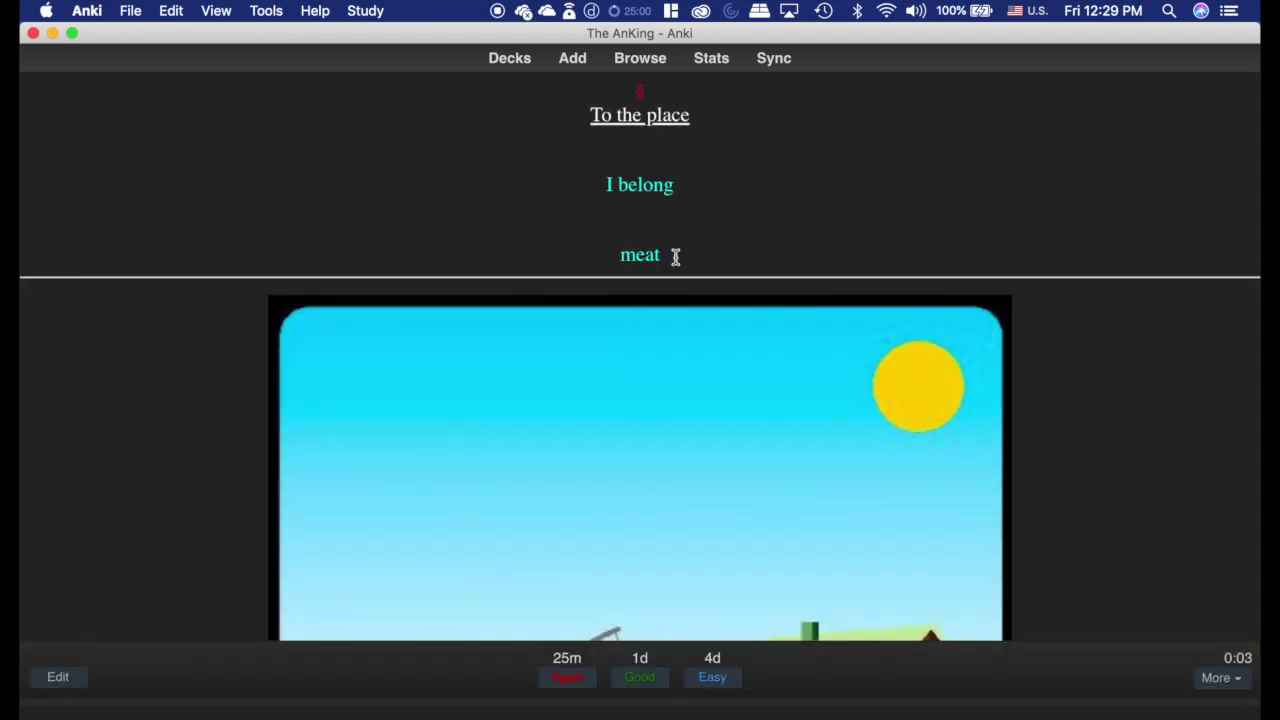
# Look through the current card's fields in its edit window, close it and reveal the answer again.
pyautogui.press('e')
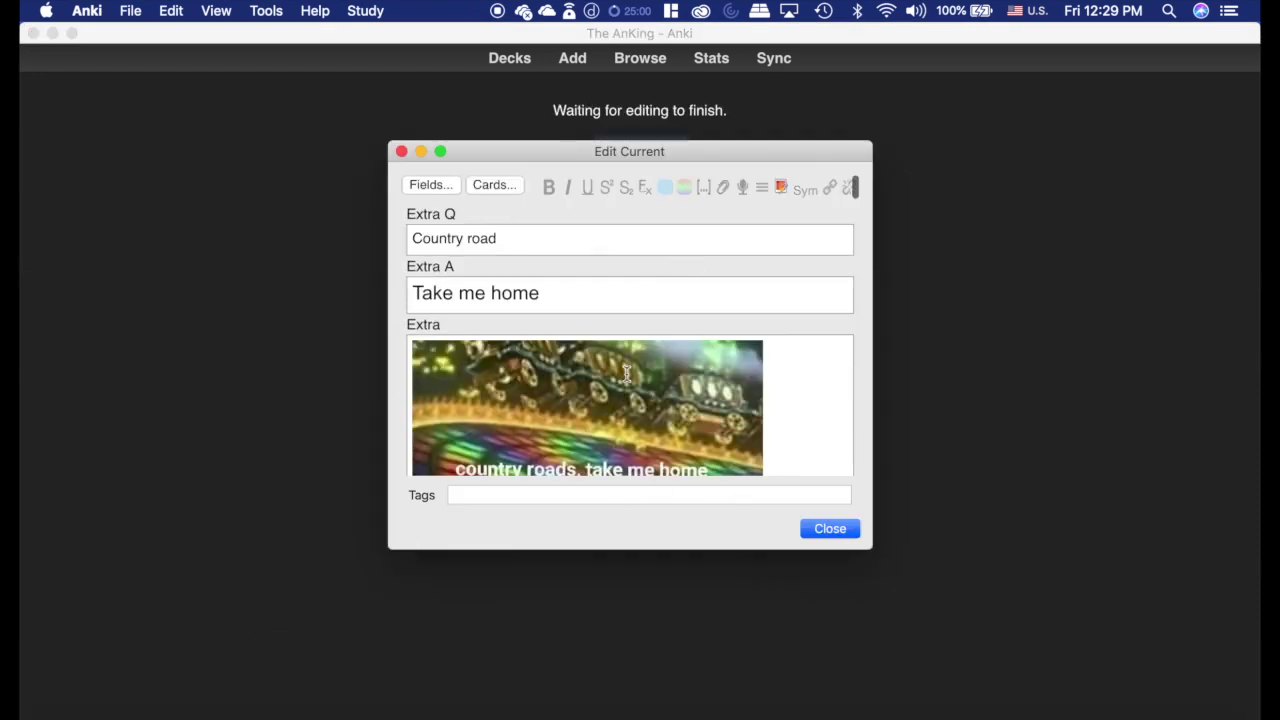
pyautogui.scroll(-10, 627, 374)
pyautogui.scroll(2, 627, 374)
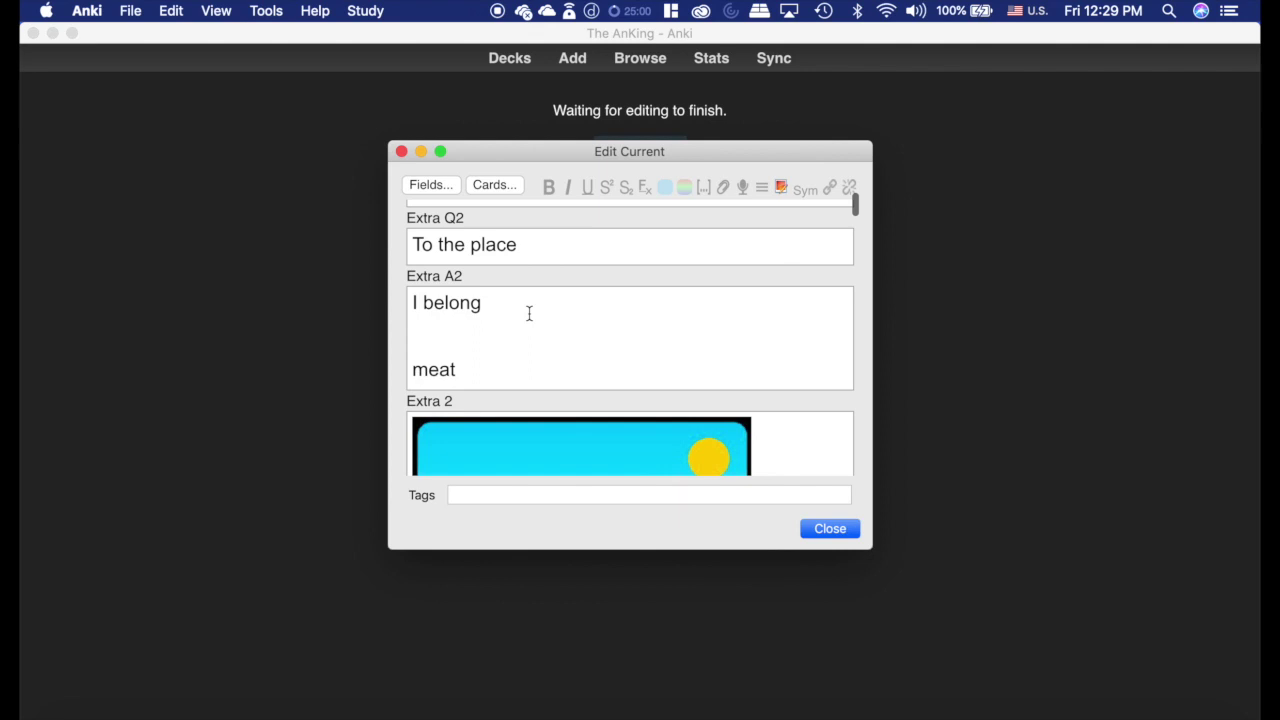
pyautogui.scroll(-20, 693, 347)
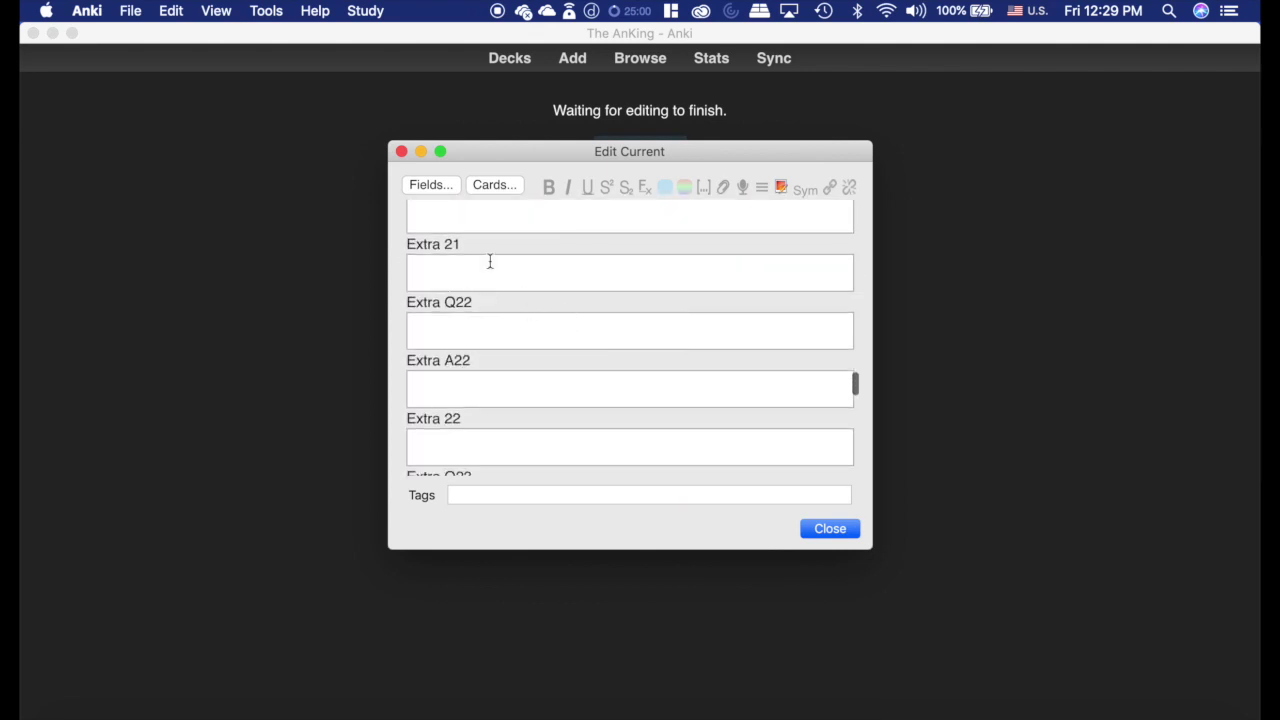
pyautogui.scroll(20, 627, 343)
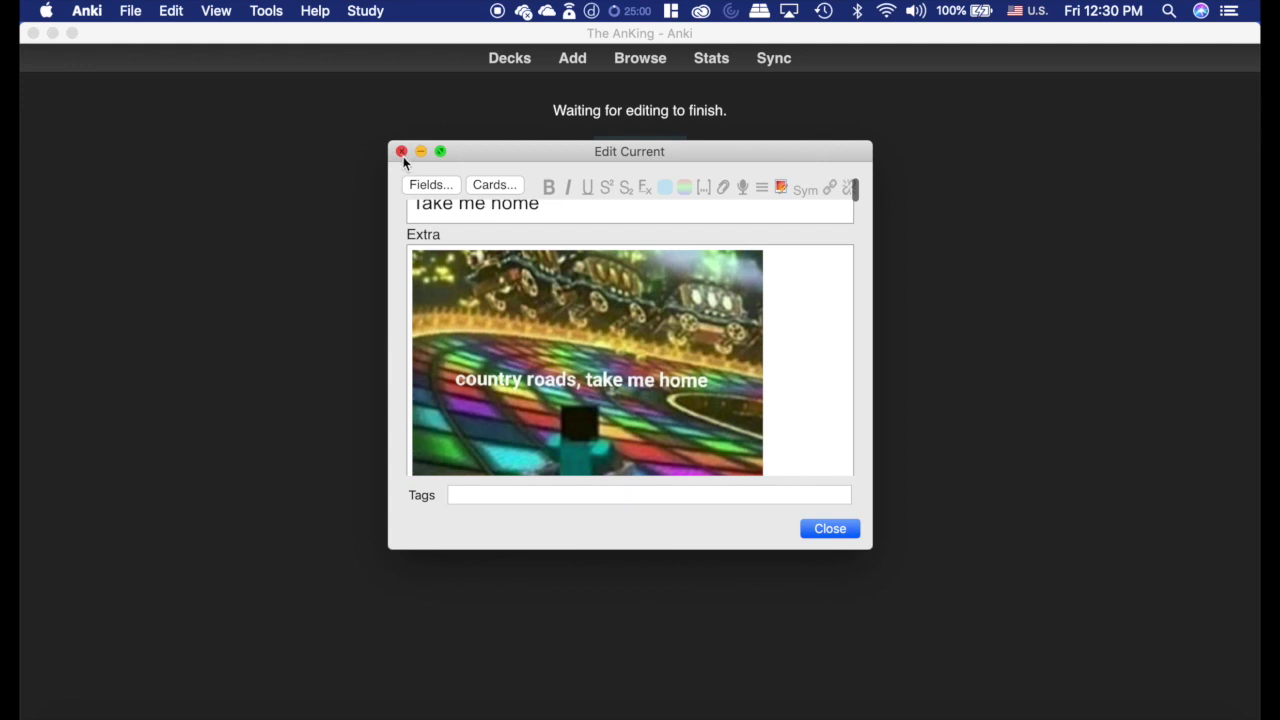
pyautogui.click(402, 154)
pyautogui.press('space')
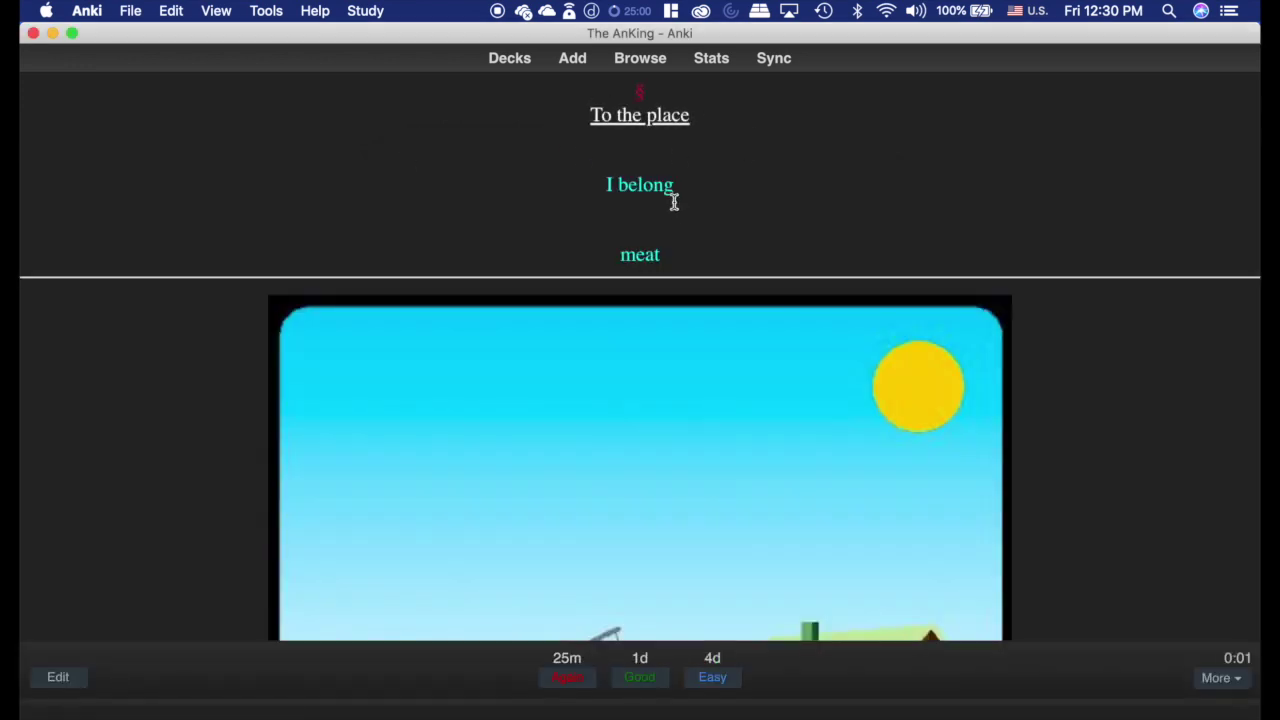
# Try editing the question during review by adding "typ" after "To the place", and remove it again.
pyautogui.click(690, 115)
pyautogui.write('typ')
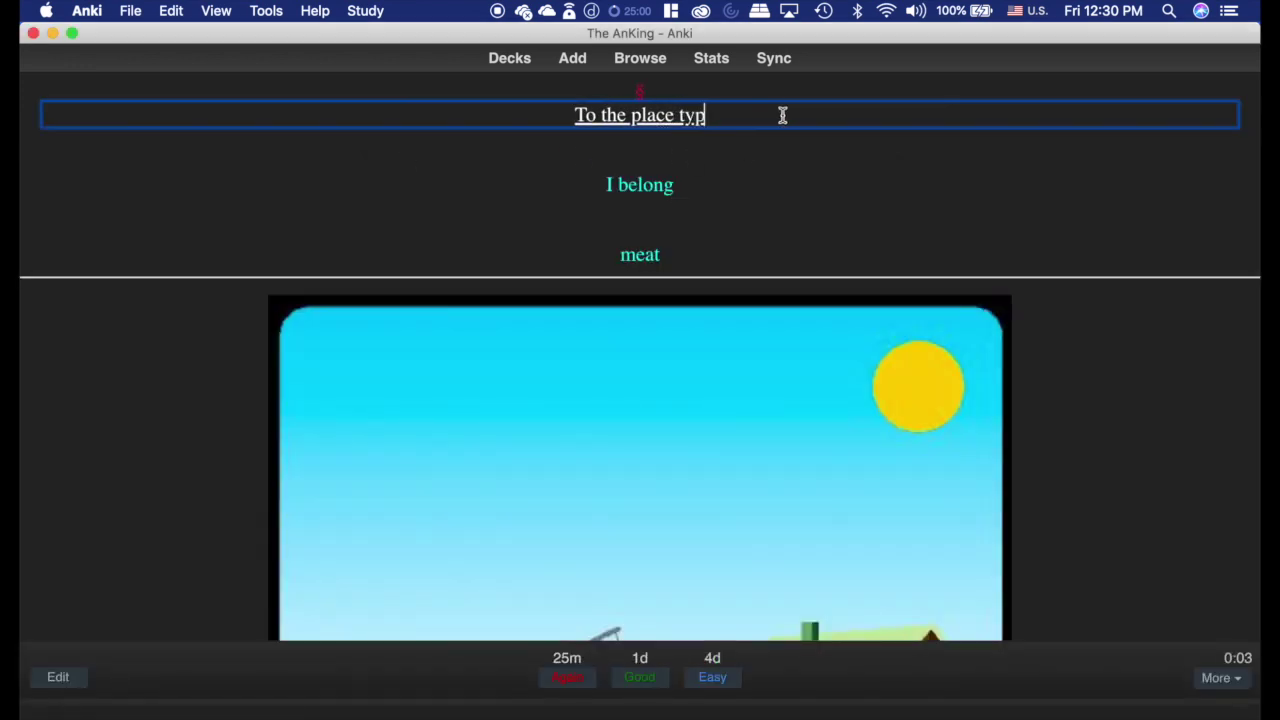
pyautogui.press('BackSpace')
pyautogui.press('BackSpace')
pyautogui.press('BackSpace')
pyautogui.press('BackSpace')
# Try adding the test text "asdfasd" after "meat" in the answer, and remove it again.
pyautogui.click(664, 255)
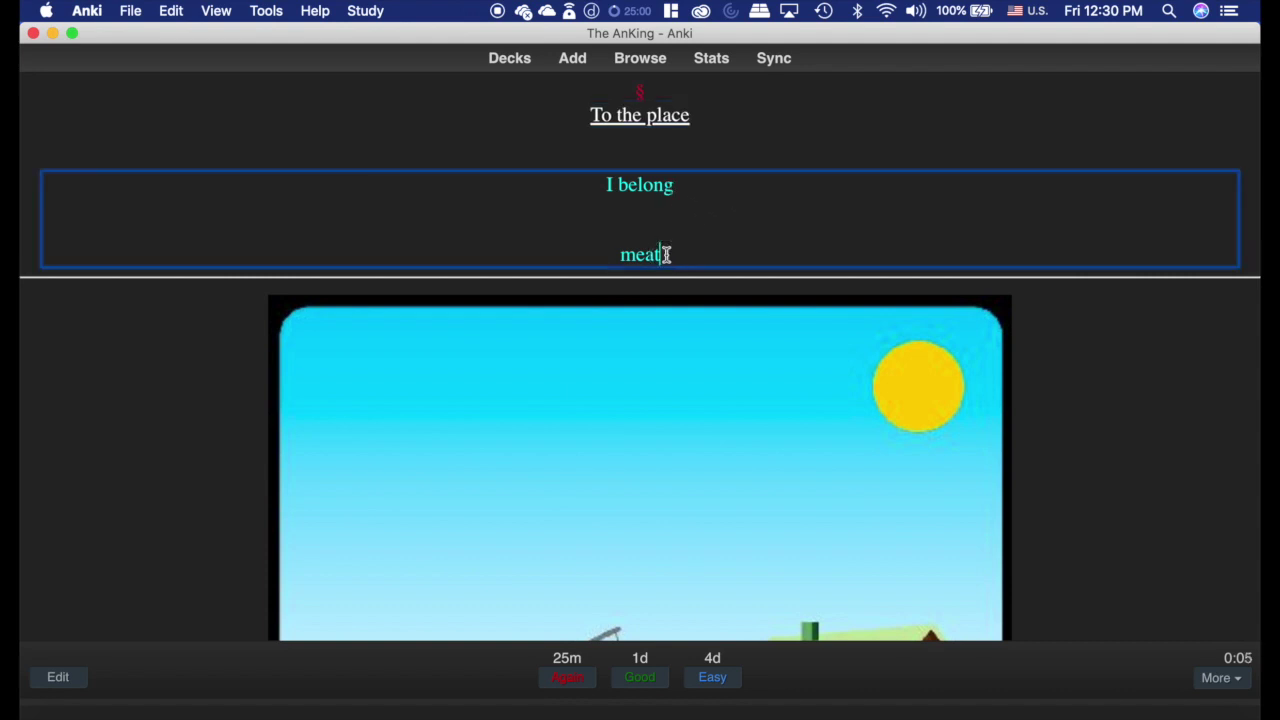
pyautogui.write('asdfasd')
pyautogui.press('BackSpace')
pyautogui.press('BackSpace')
pyautogui.press('BackSpace')
pyautogui.press('BackSpace')
pyautogui.press('BackSpace')
pyautogui.press('BackSpace')
pyautogui.press('BackSpace')
# Look up the word "meat" from the card's answer on Wikipedia.
pyautogui.click(644, 253)
pyautogui.doubleClick(644, 253)
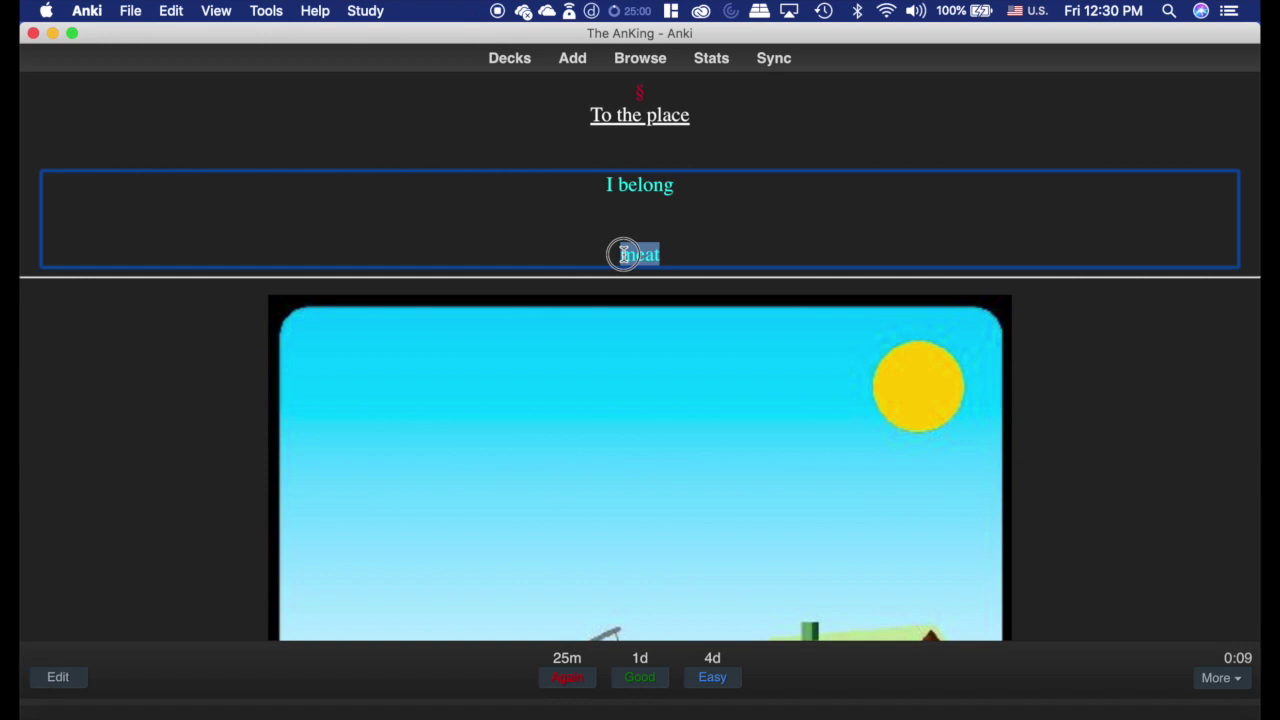
pyautogui.rightClick(644, 255)
pyautogui.moveTo(714, 287)
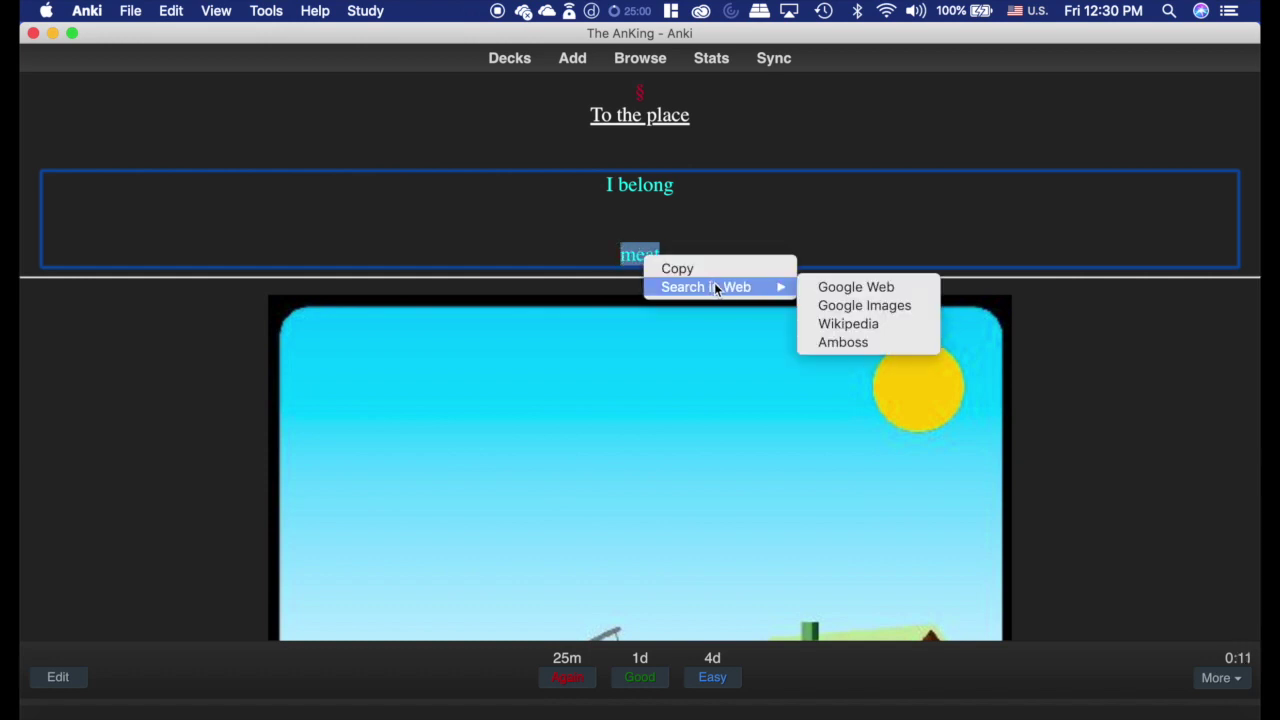
pyautogui.click(912, 323)
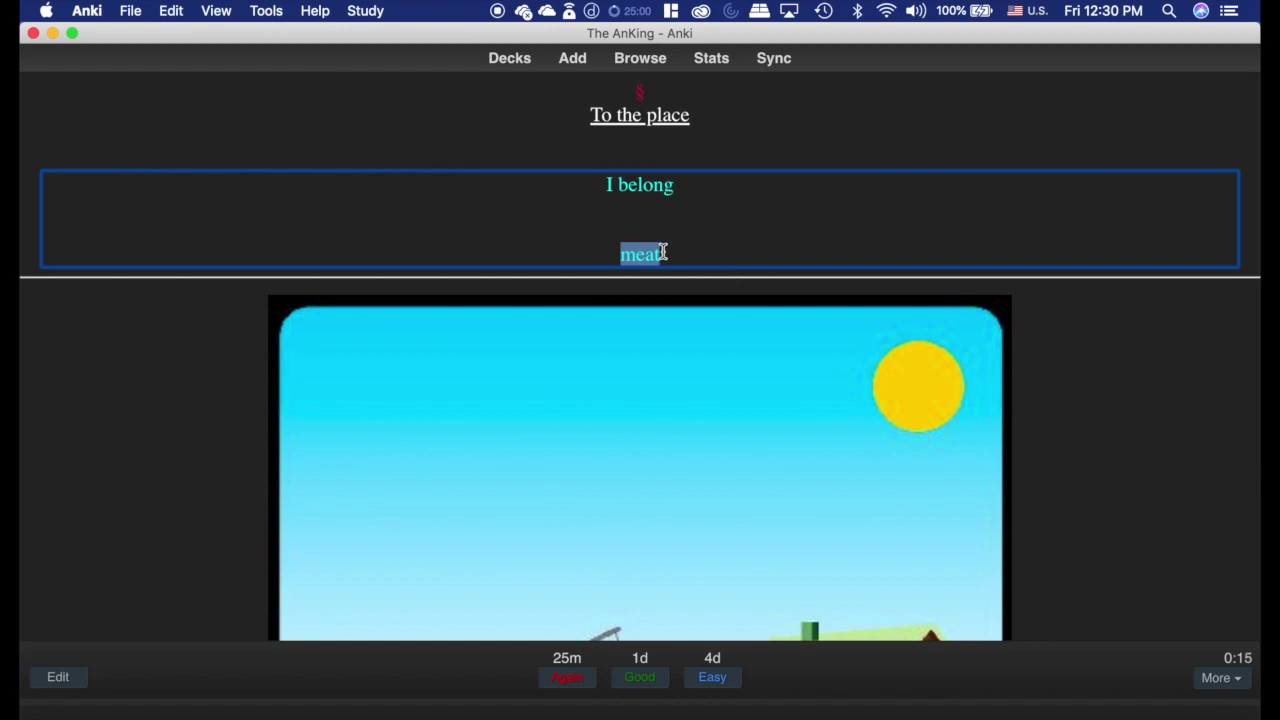
pyautogui.moveTo(663, 251); pyautogui.dragTo(626, 252)
pyautogui.rightClick(626, 252)
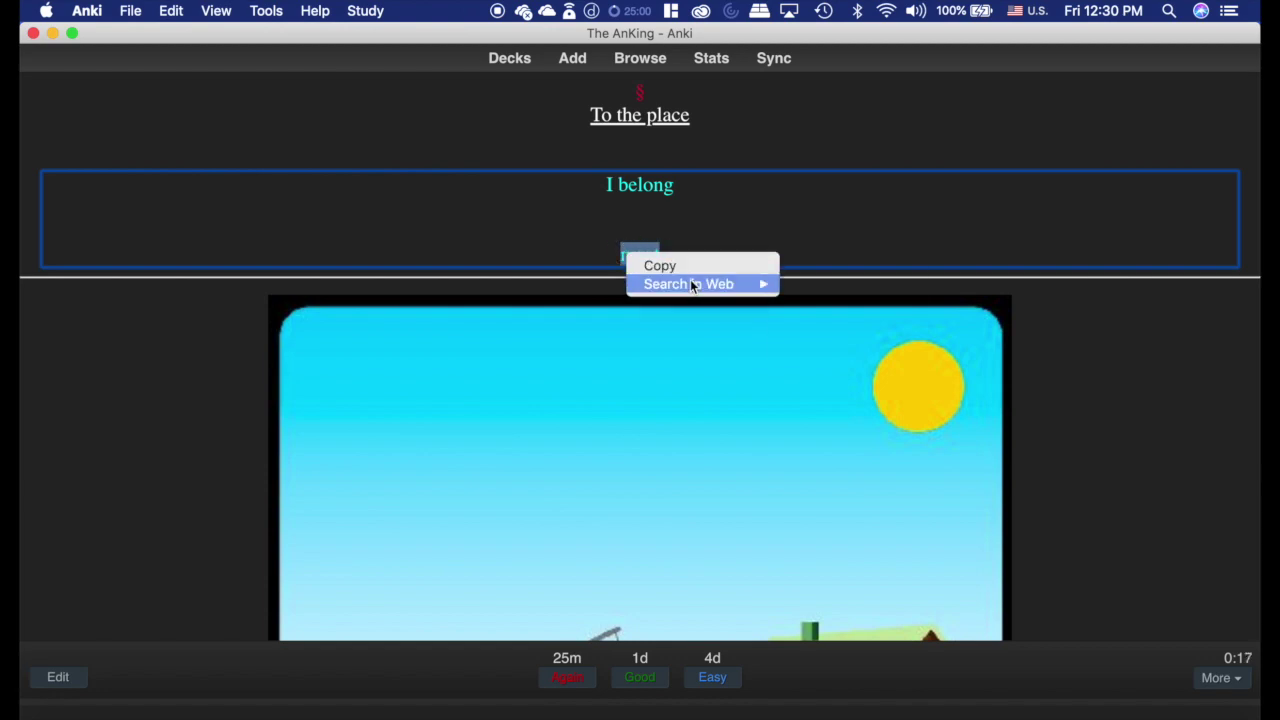
pyautogui.moveTo(697, 284)
pyautogui.click(845, 319)
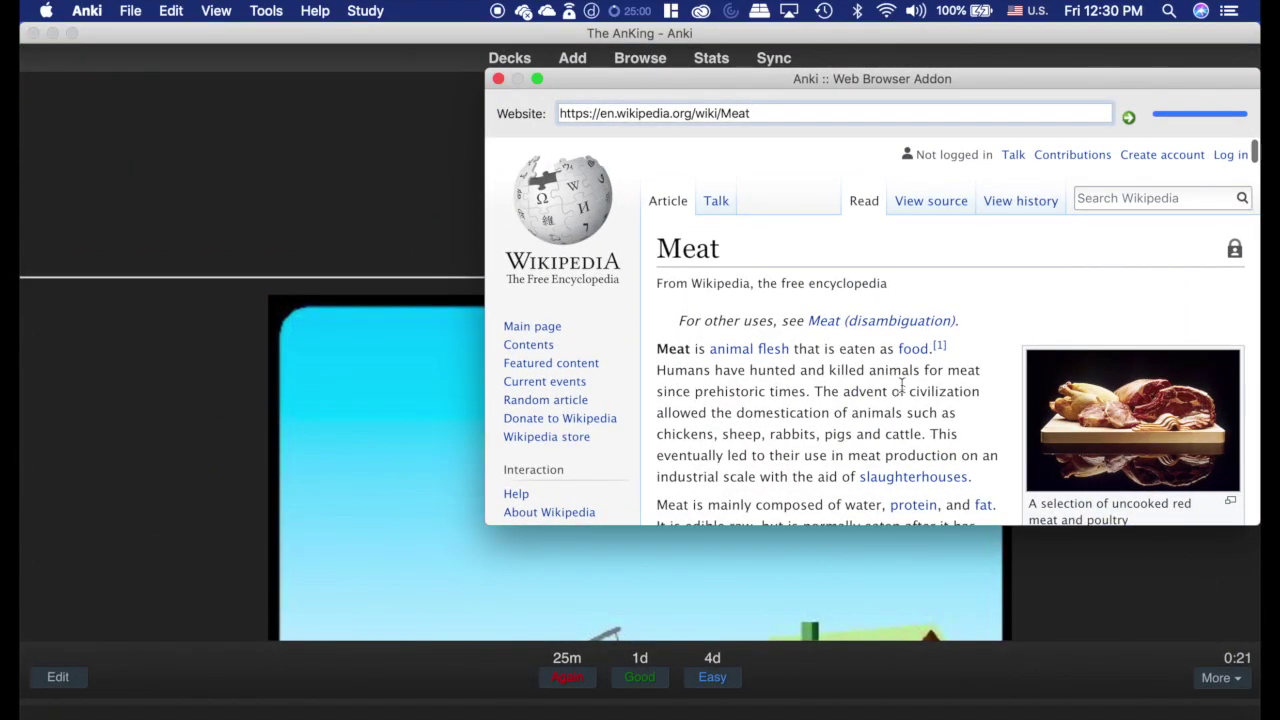
# Copy the Trait and Heritability table from the Genetics section of the Meat article and close the web window.
pyautogui.scroll(-20, 913, 397)
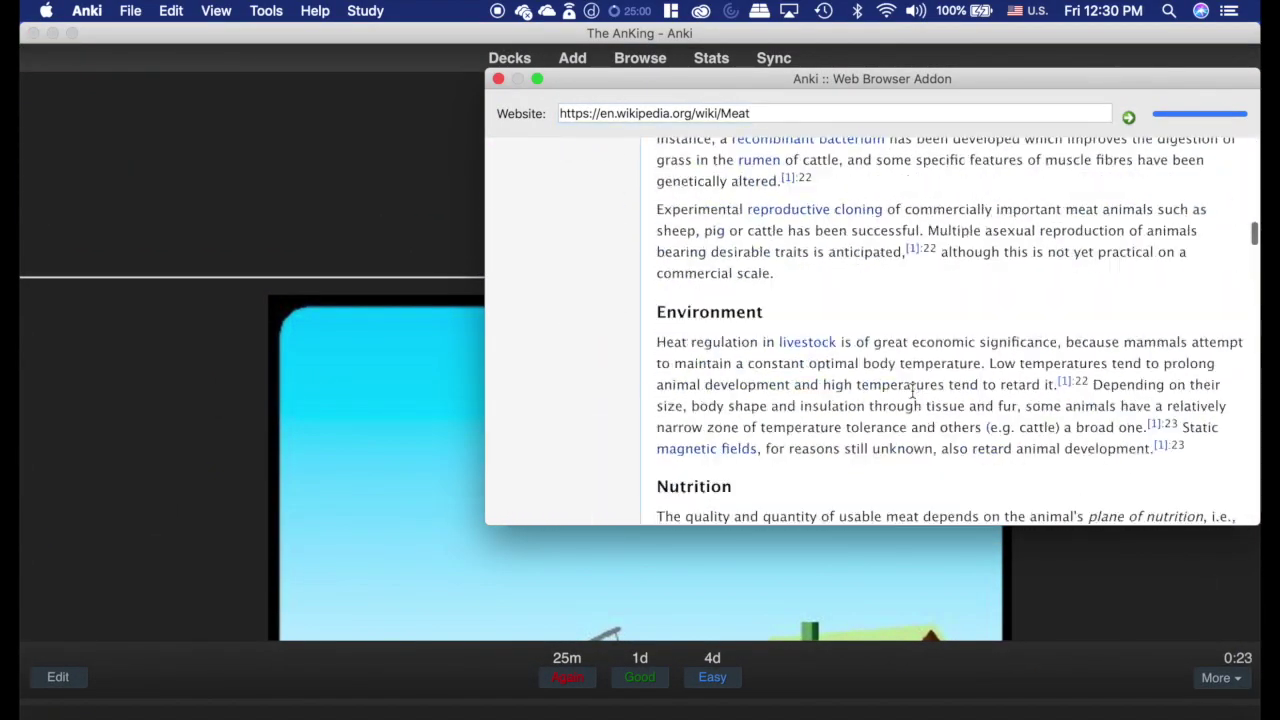
pyautogui.scroll(15, 913, 395)
pyautogui.scroll(-5, 913, 392)
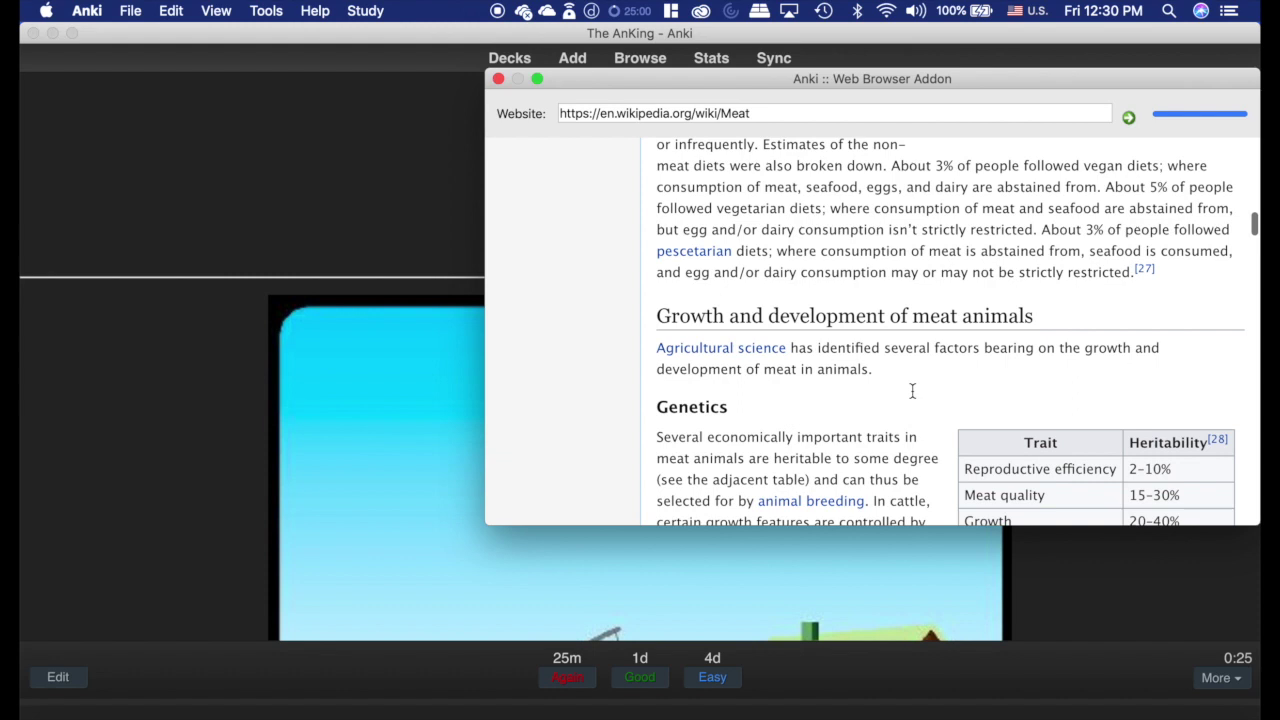
pyautogui.scroll(-2, 913, 392)
pyautogui.moveTo(1208, 365); pyautogui.dragTo(980, 254)
pyautogui.press('super+w')
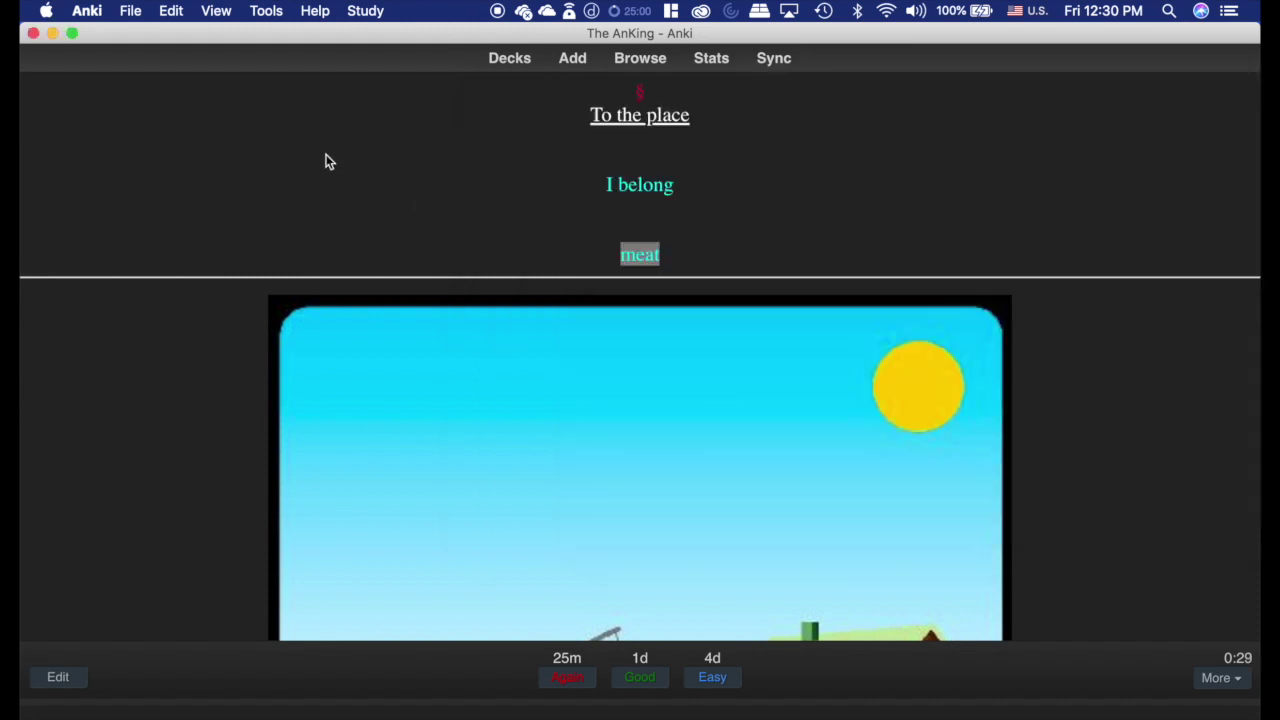
# Paste the copied heritability table on a new line below "meat" in the card's answer.
pyautogui.click(750, 252)
pyautogui.press('Return')
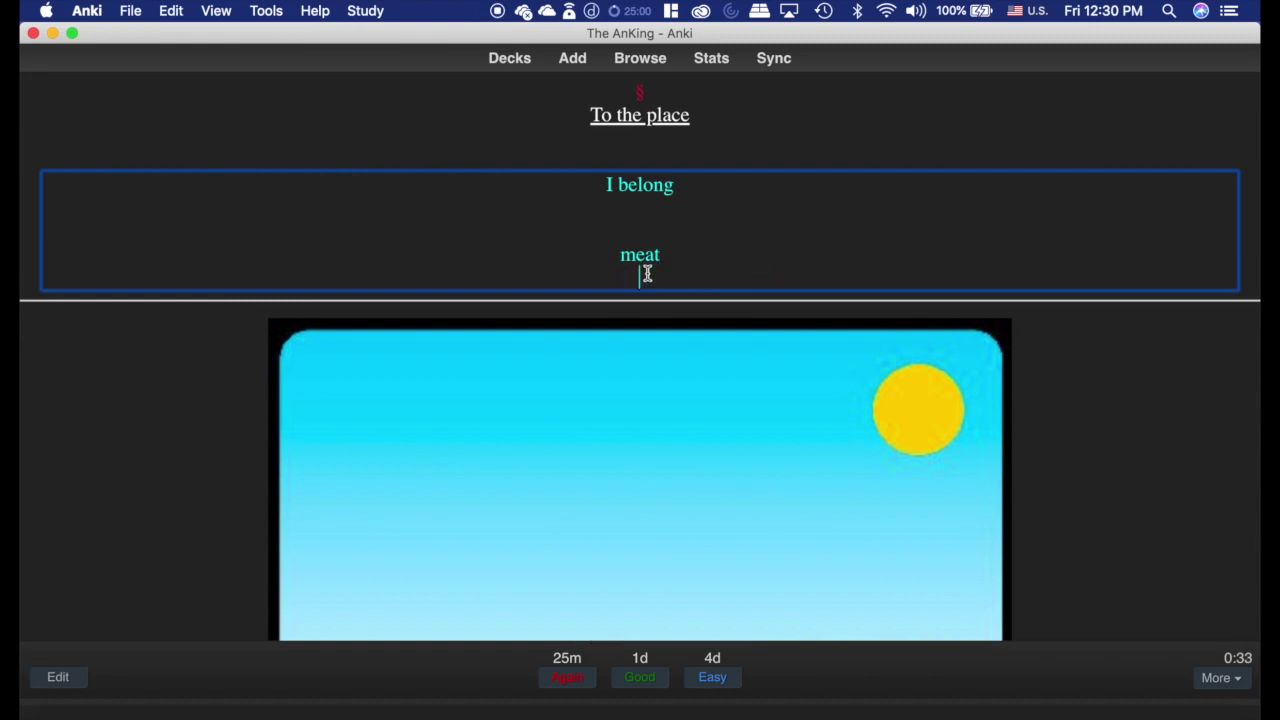
pyautogui.press('super+v')
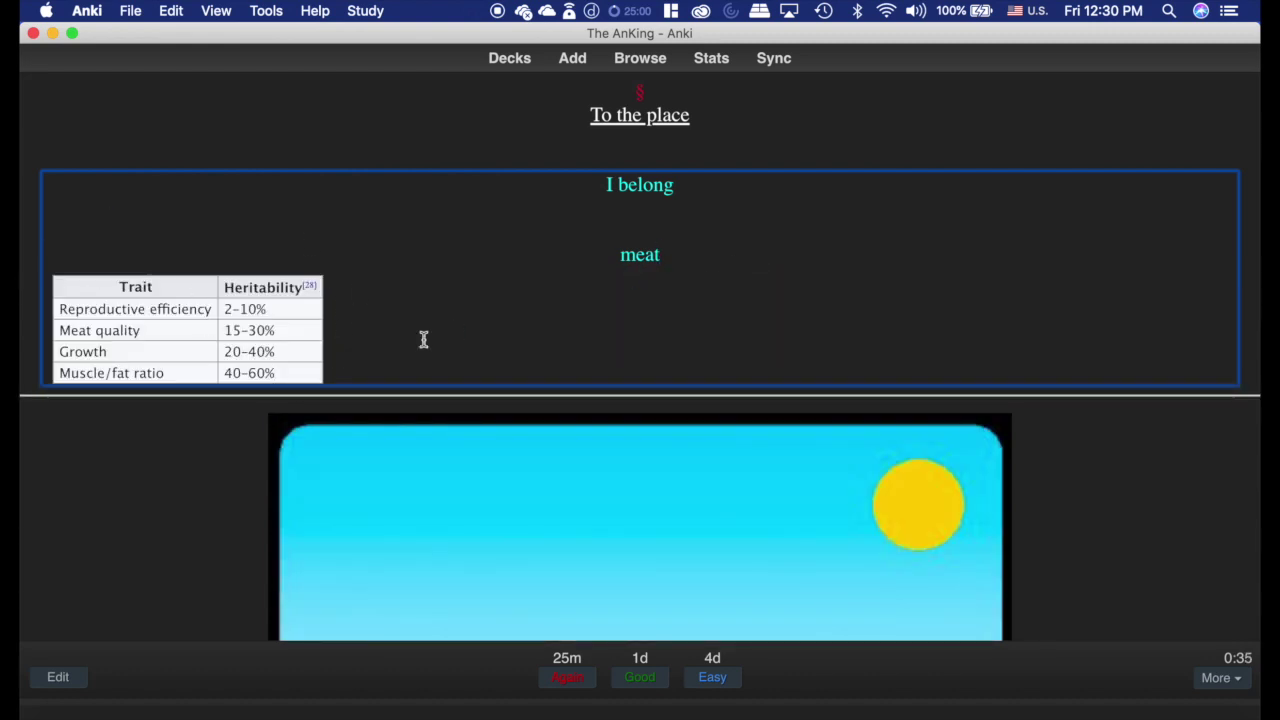
# Delete the pasted table and its empty line from the card's answer, and leave the field.
pyautogui.moveTo(349, 368); pyautogui.dragTo(57, 280)
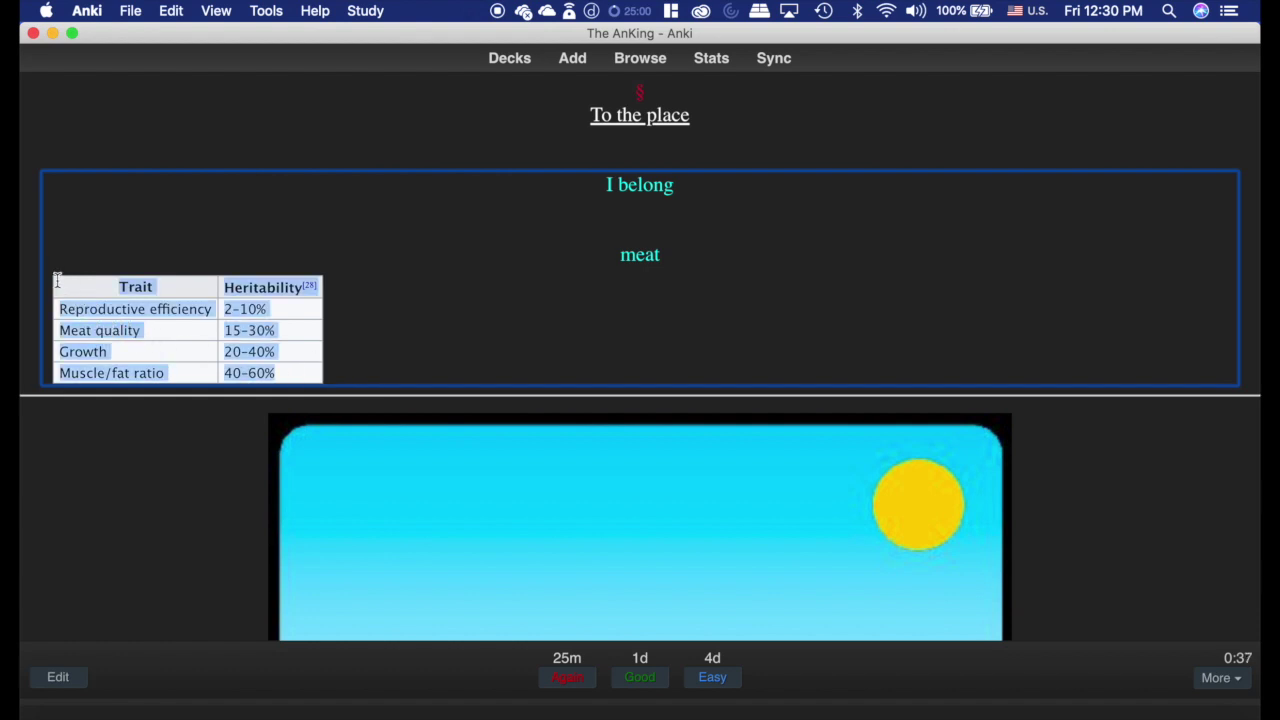
pyautogui.press('BackSpace')
pyautogui.press('BackSpace')
pyautogui.click(736, 82)
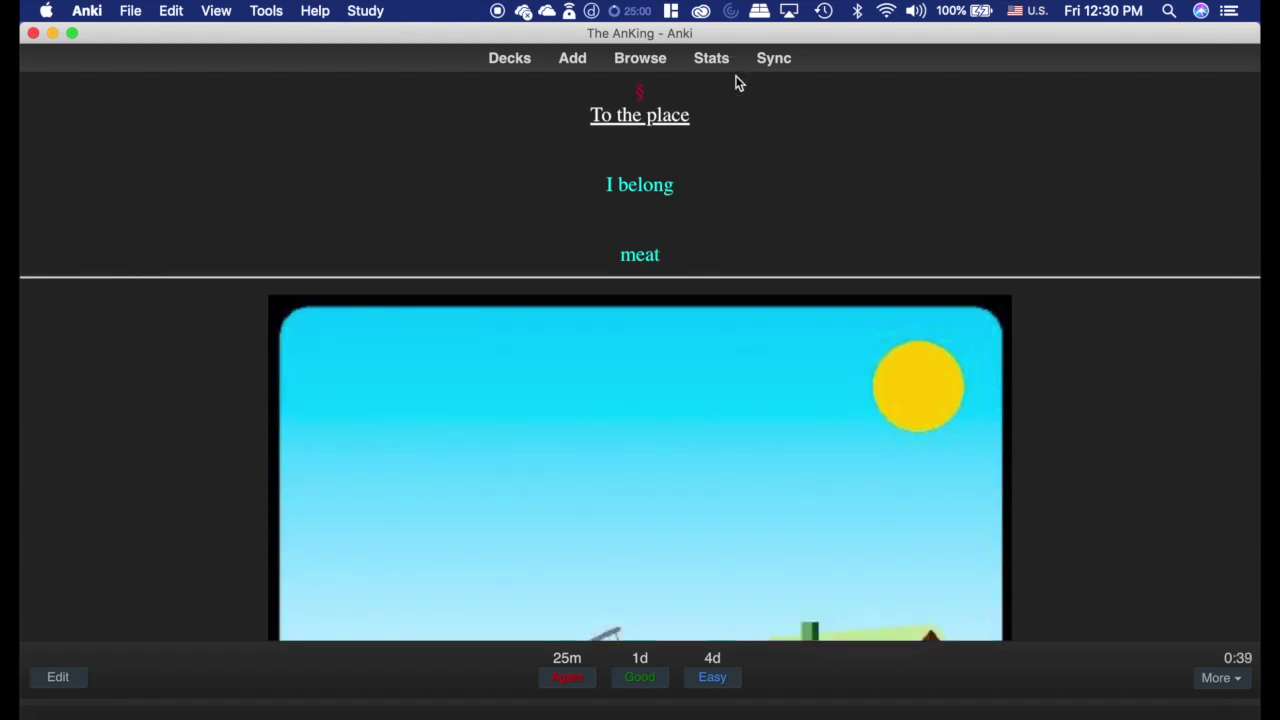
# Open the current card's edit window and paste the copied table below "meat" in the Extra A2 field.
pyautogui.press('e')
pyautogui.scroll(-4, 528, 335)
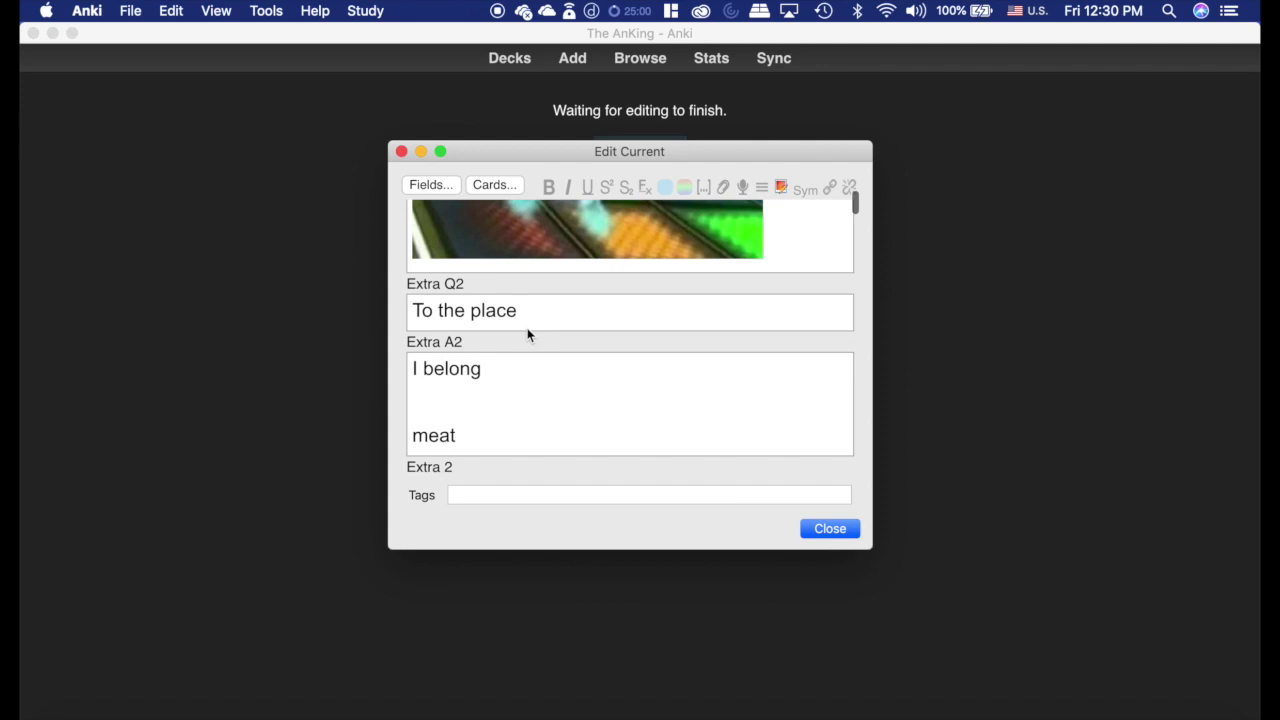
pyautogui.scroll(-3, 518, 320)
pyautogui.click(466, 265)
pyautogui.press('super+v')
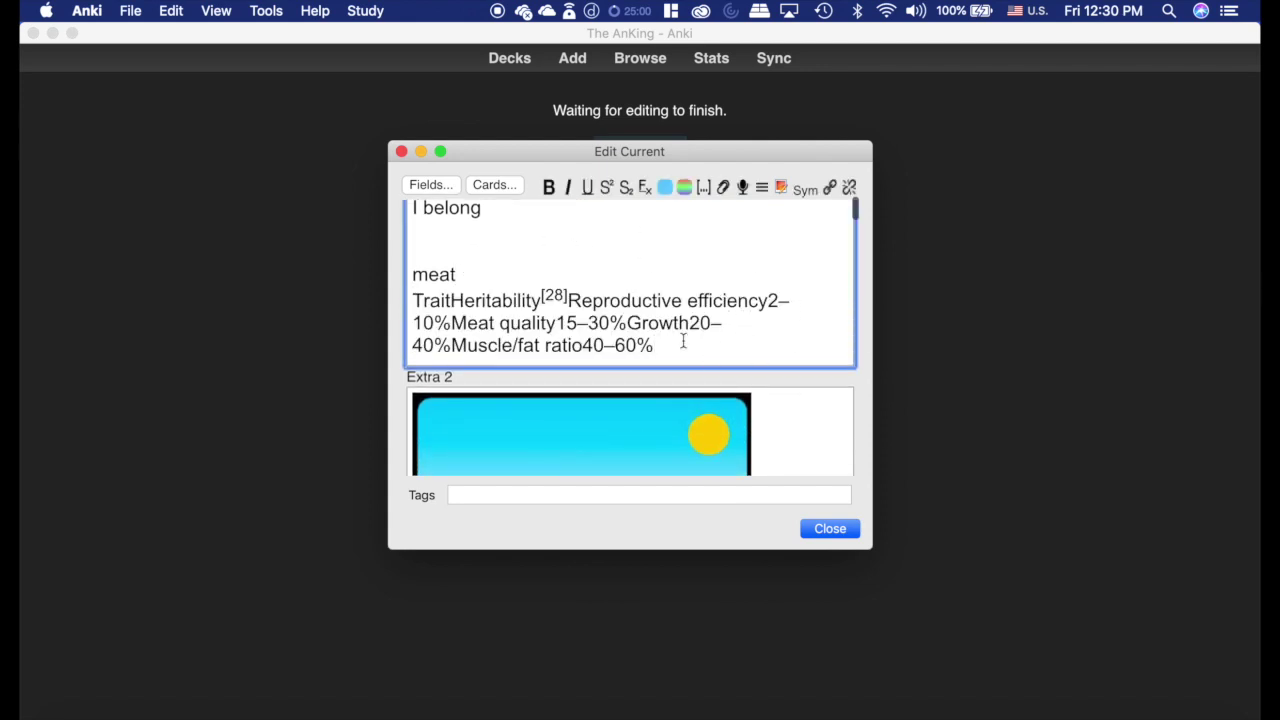
# Delete the pasted table text and the empty line from Extra A2, and close the edit window.
pyautogui.moveTo(683, 341); pyautogui.dragTo(394, 300)
pyautogui.press('BackSpace')
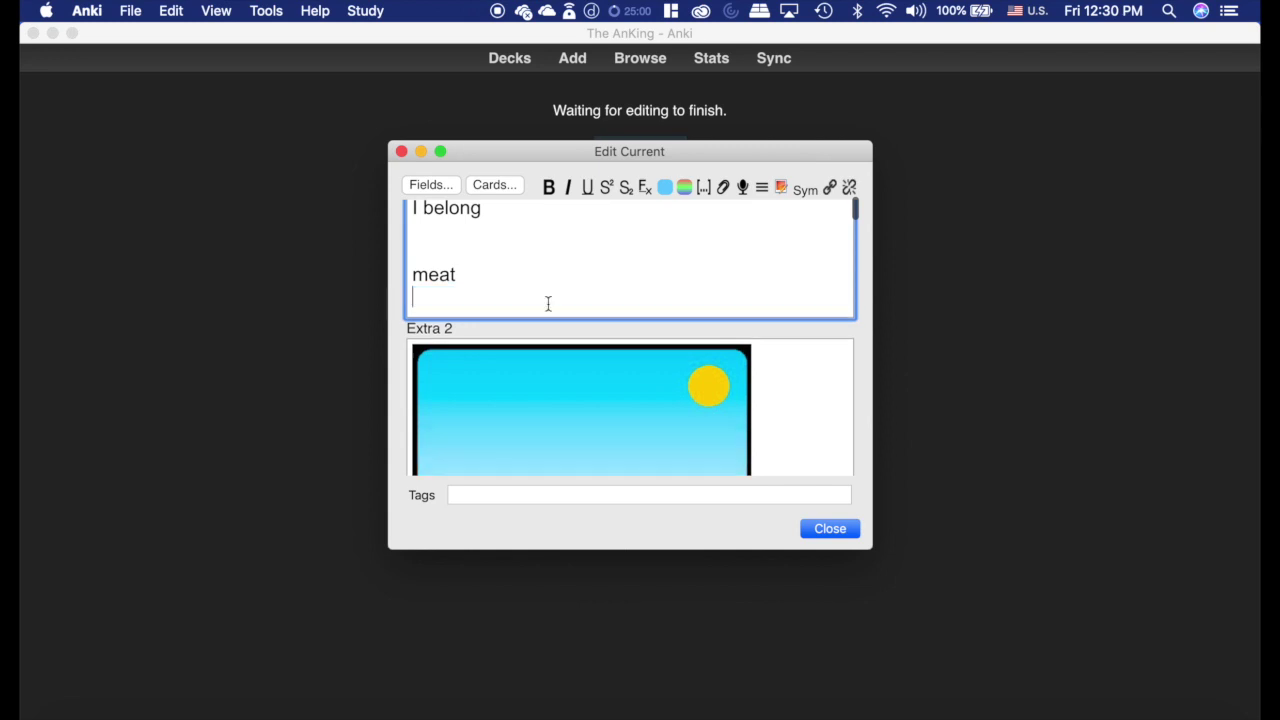
pyautogui.press('BackSpace')
pyautogui.click(401, 151)
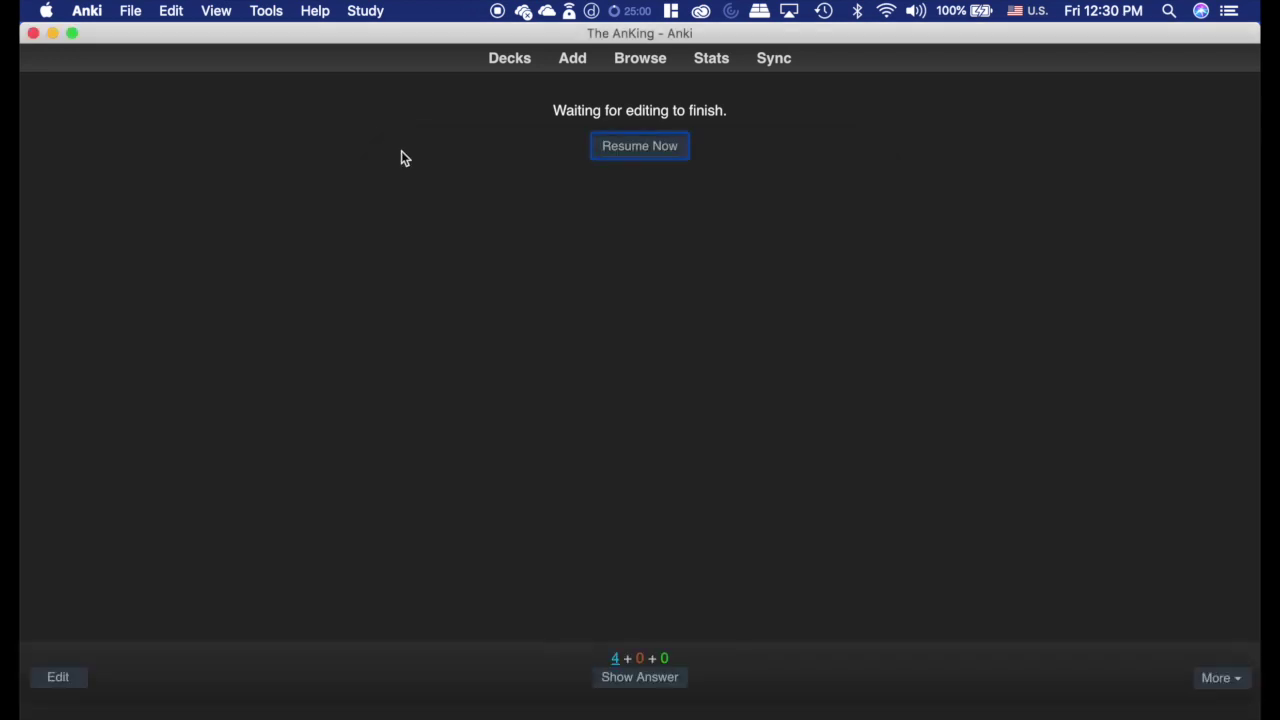
# Return to the deck list, open the add-note window and set the note type to SketchyMicro.
pyautogui.click(510, 60)
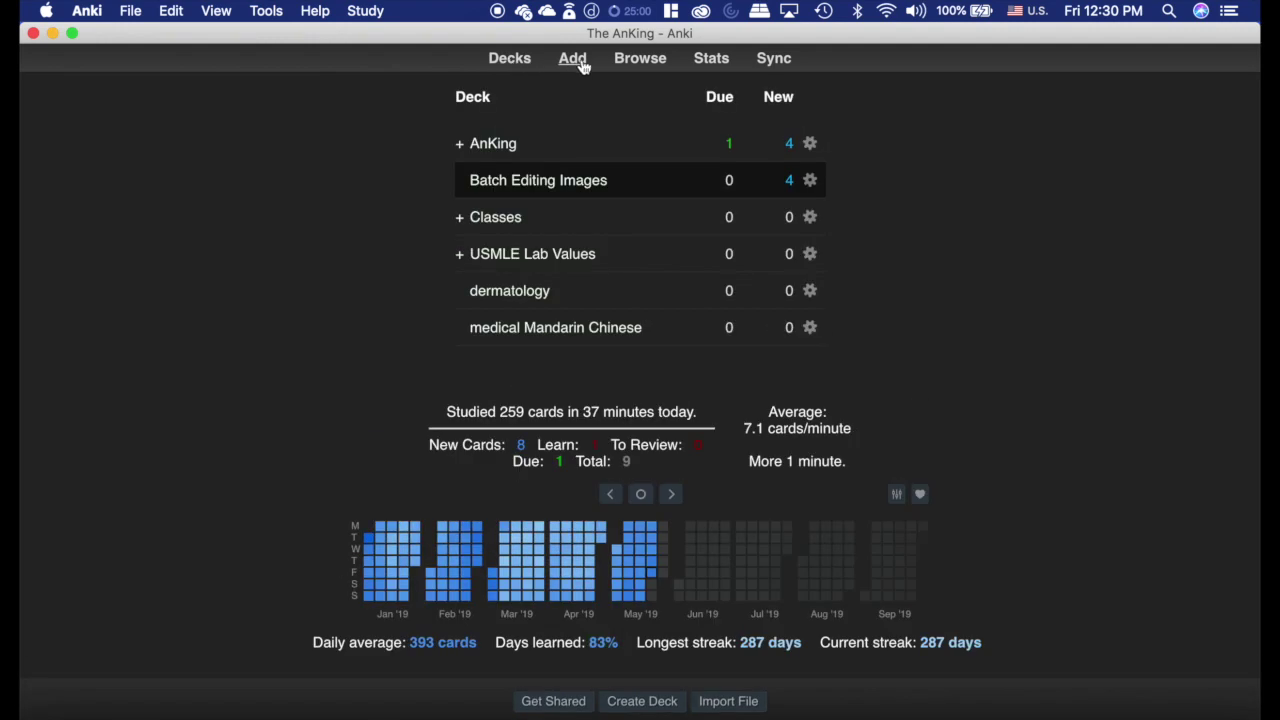
pyautogui.click(576, 60)
pyautogui.click(344, 66)
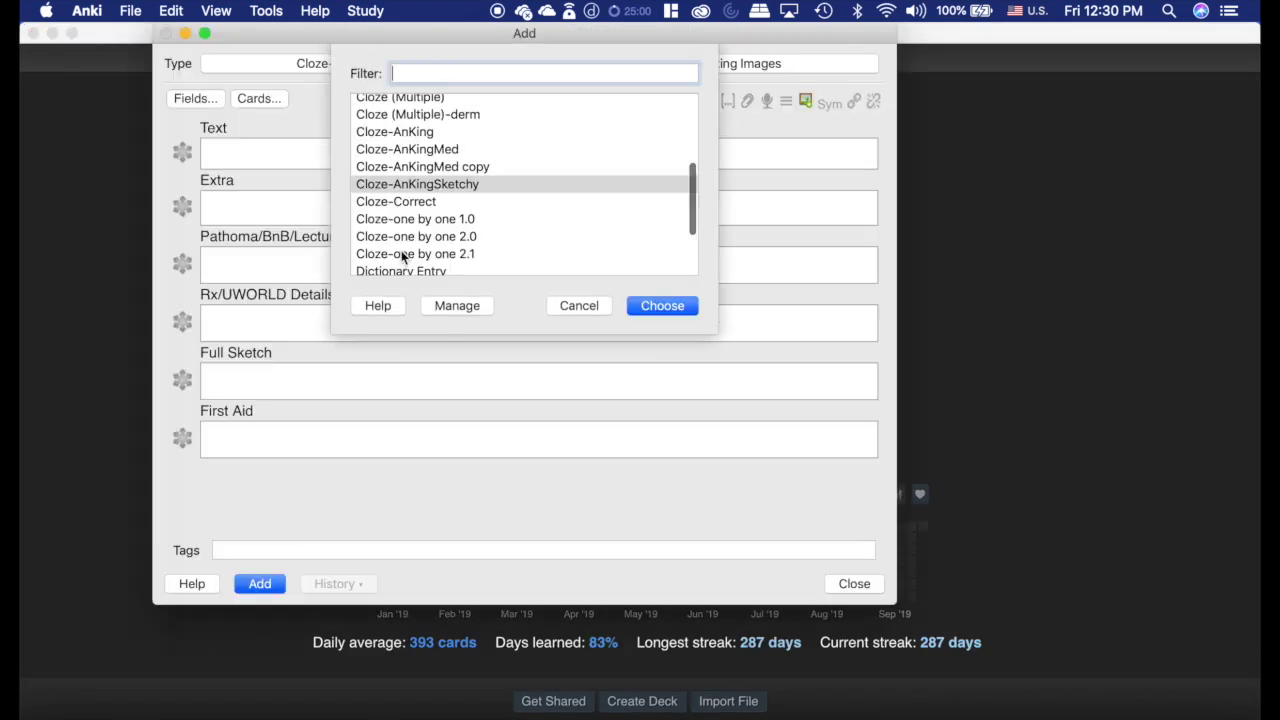
pyautogui.scroll(-5, 403, 257)
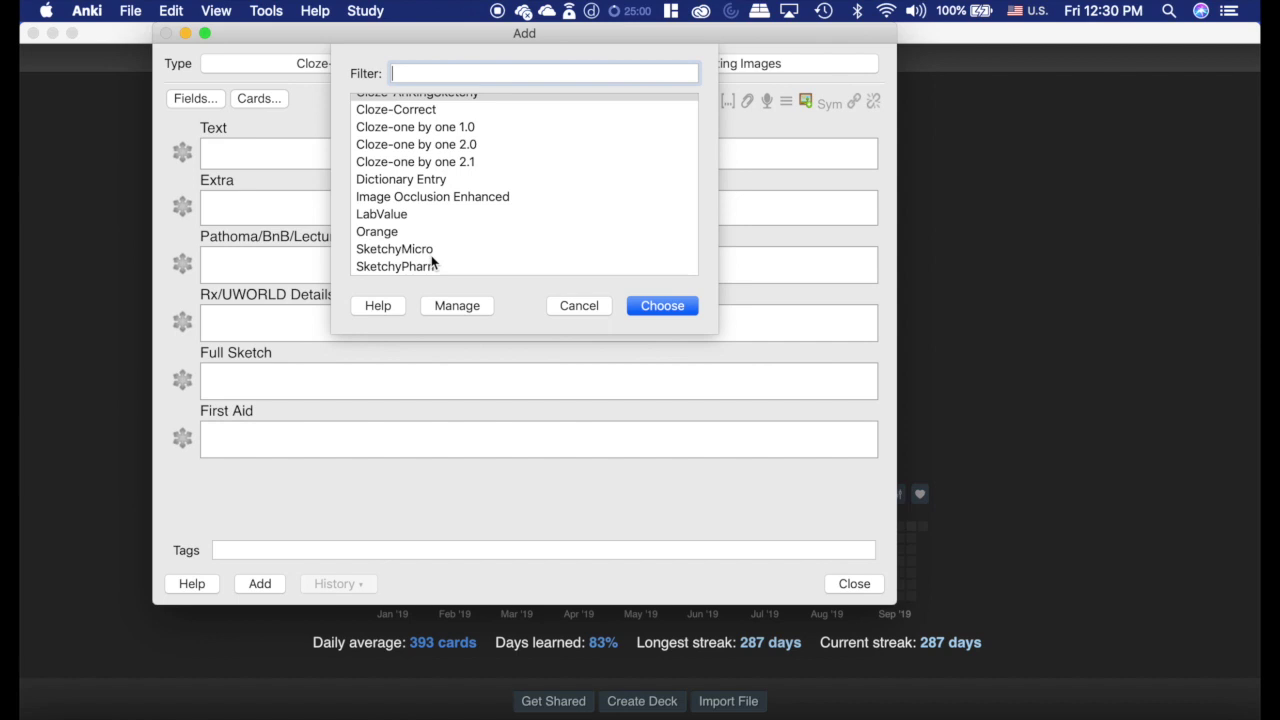
pyautogui.click(433, 252)
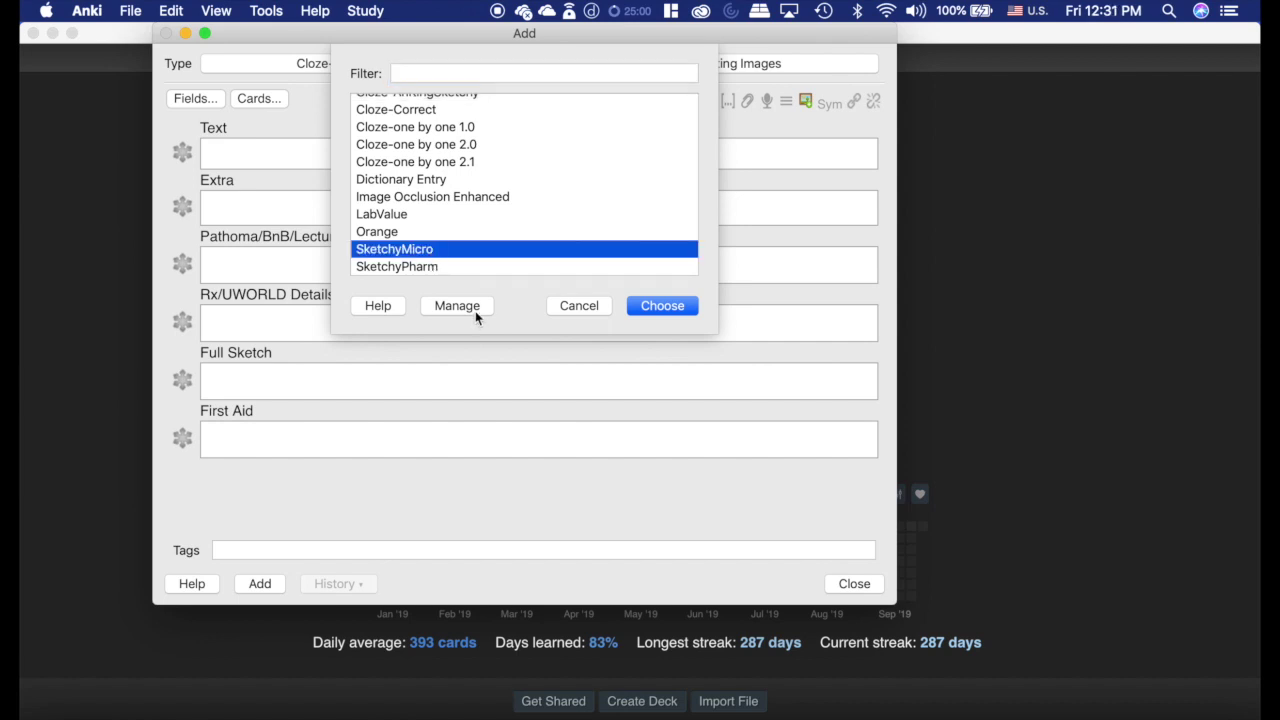
pyautogui.click(678, 309)
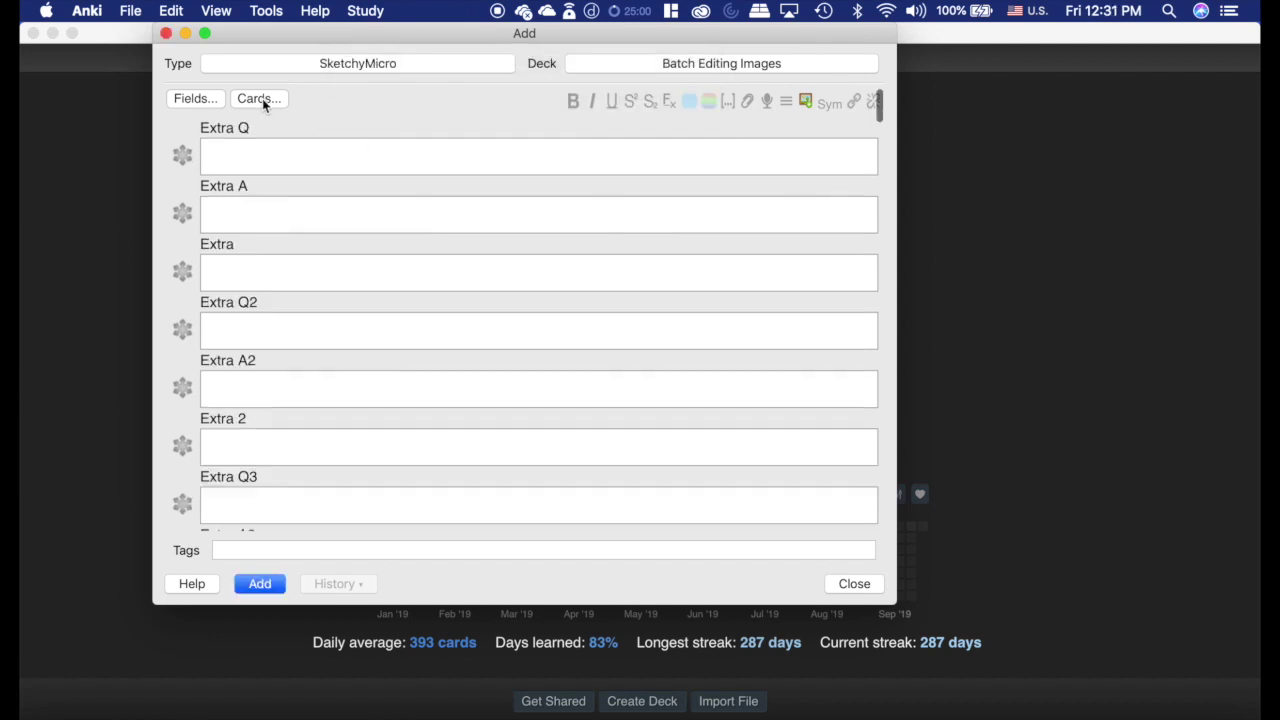
# Open the SketchyMicro card templates and insert "edit::" before the Extra A field name in the back template.
pyautogui.click(261, 98)
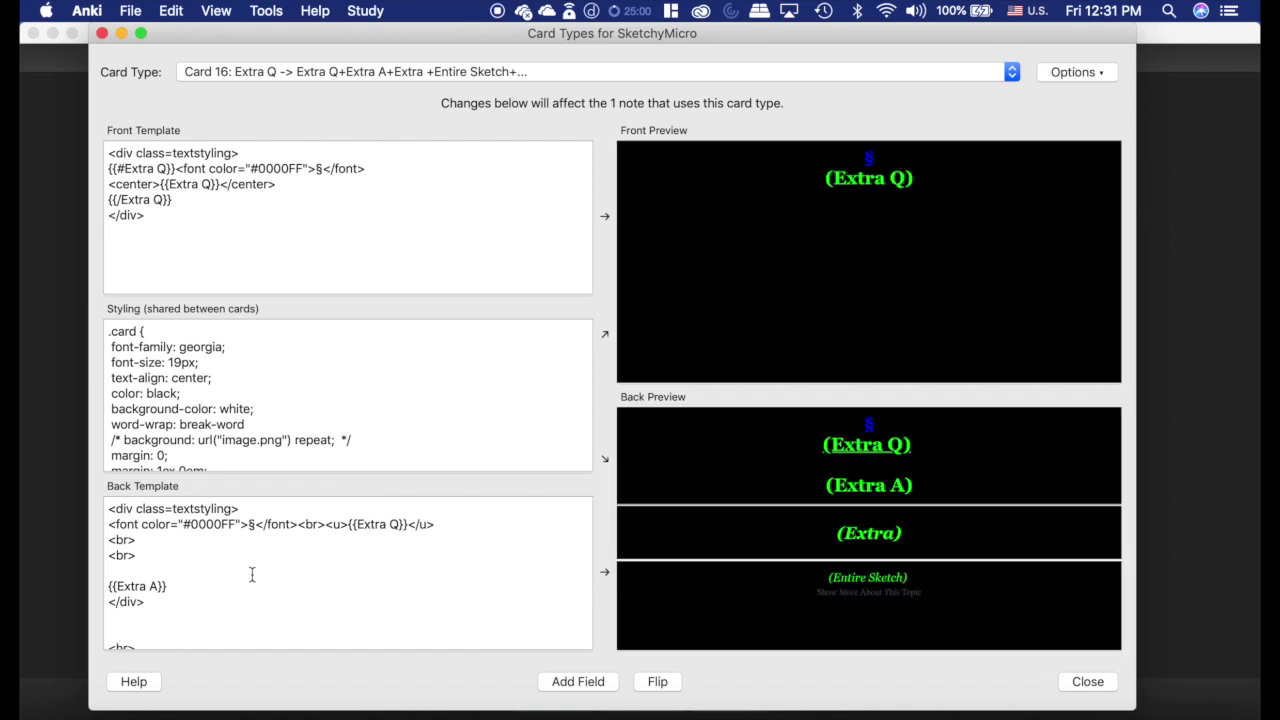
pyautogui.scroll(-5, 251, 574)
pyautogui.scroll(2, 253, 572)
pyautogui.scroll(-3, 253, 572)
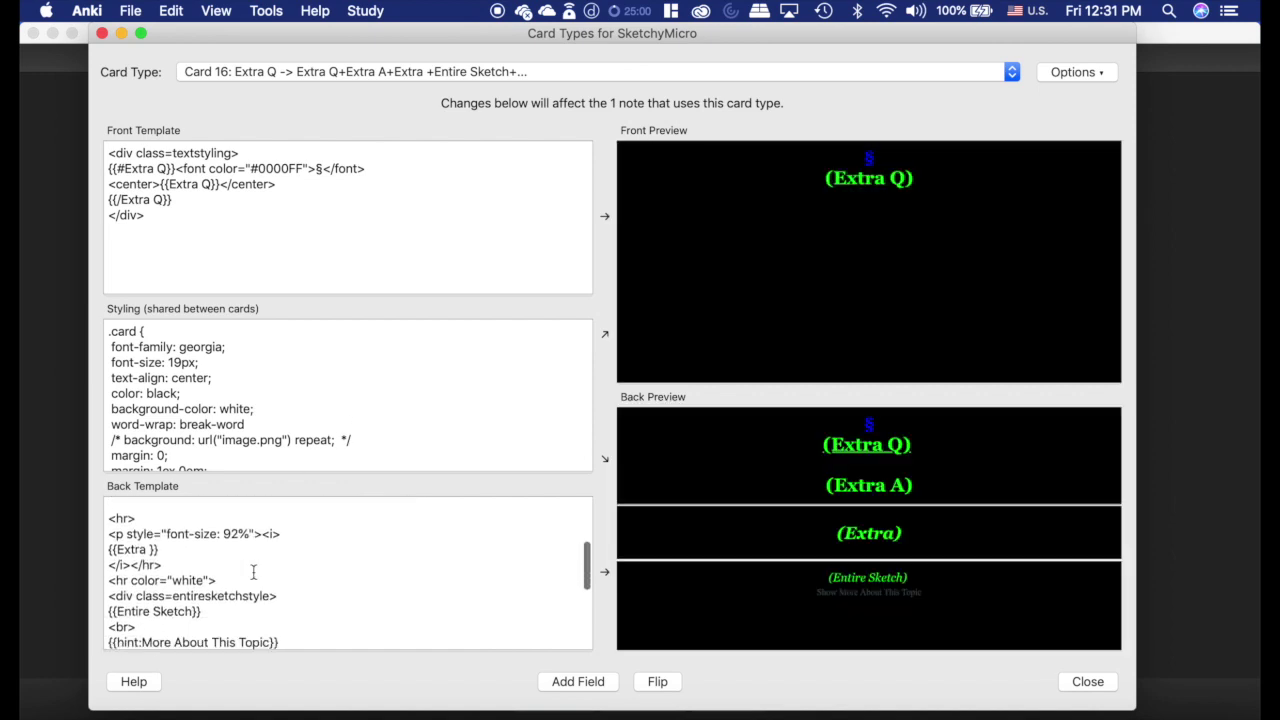
pyautogui.scroll(4, 148, 549)
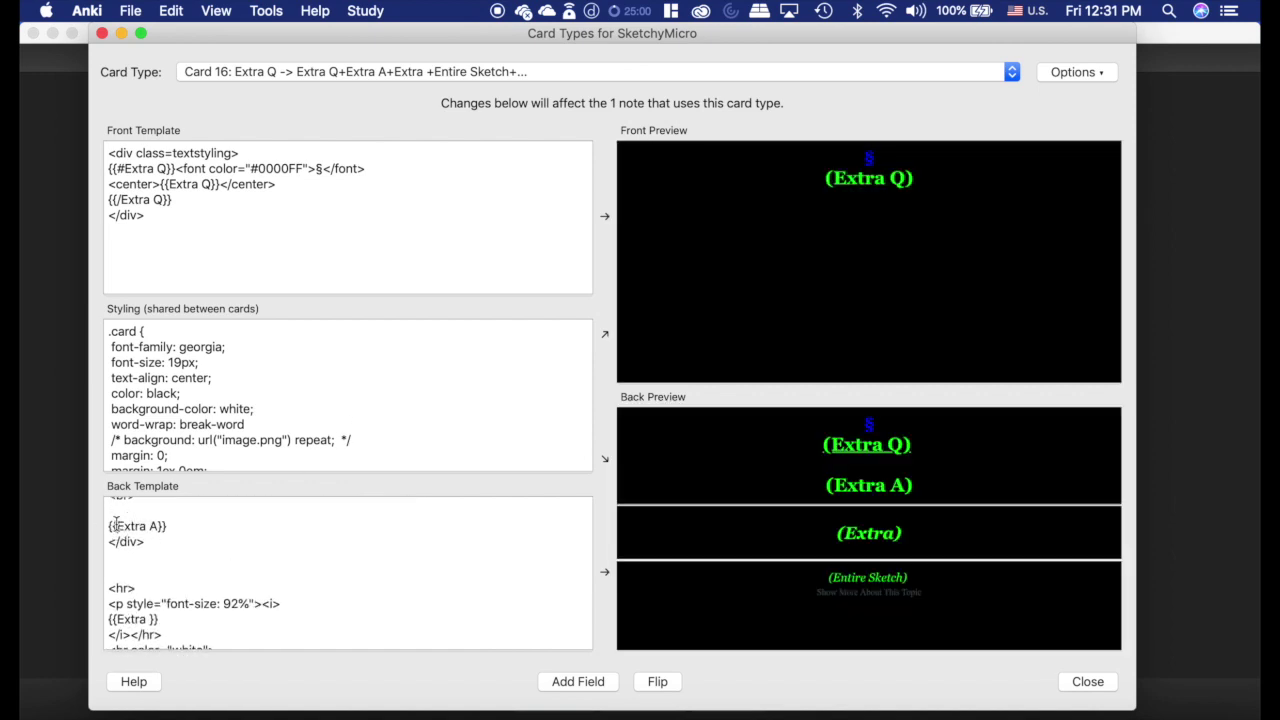
pyautogui.write('edit::')
# Delete the "edit::" prefix from the Extra A field in the back template and close the card templates window.
pyautogui.press('BackSpace')
pyautogui.press('BackSpace')
pyautogui.press('BackSpace')
pyautogui.press('BackSpace')
pyautogui.press('BackSpace')
pyautogui.press('BackSpace')
pyautogui.press('Escape')
# Change the note type to SketchyPharm and open its card templates.
pyautogui.click(400, 63)
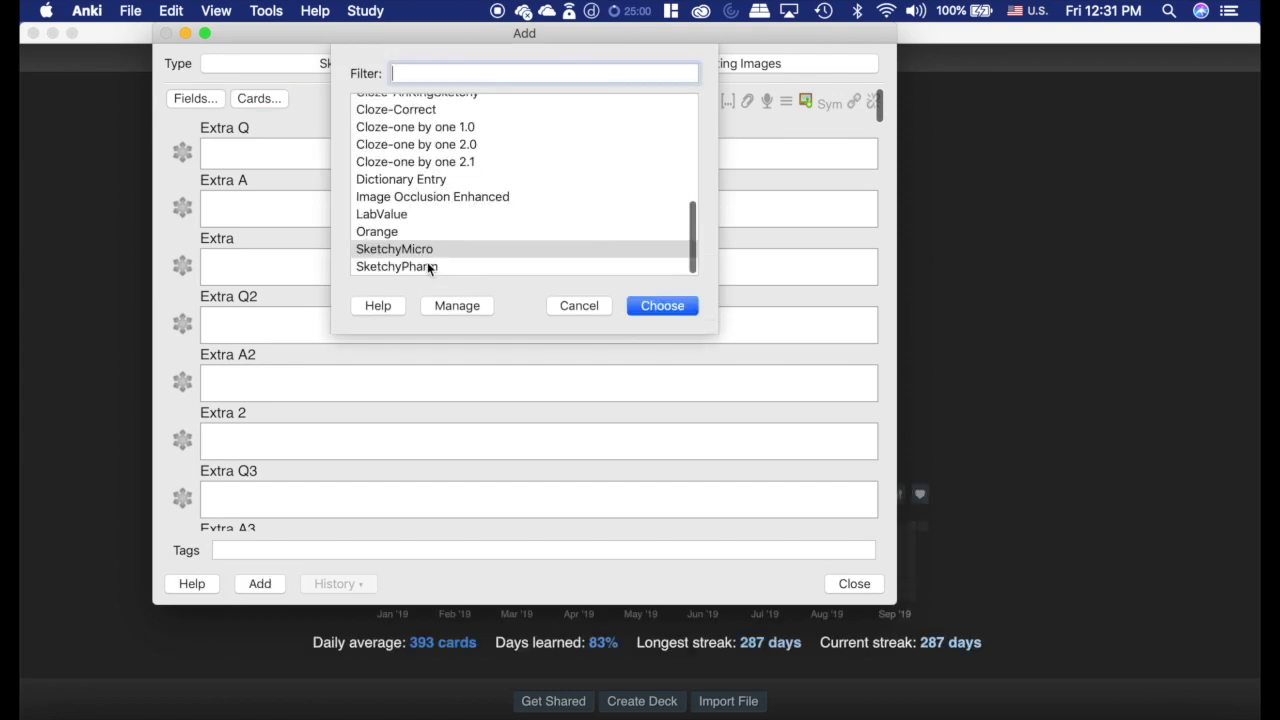
pyautogui.click(428, 266)
pyautogui.click(665, 305)
pyautogui.click(265, 100)
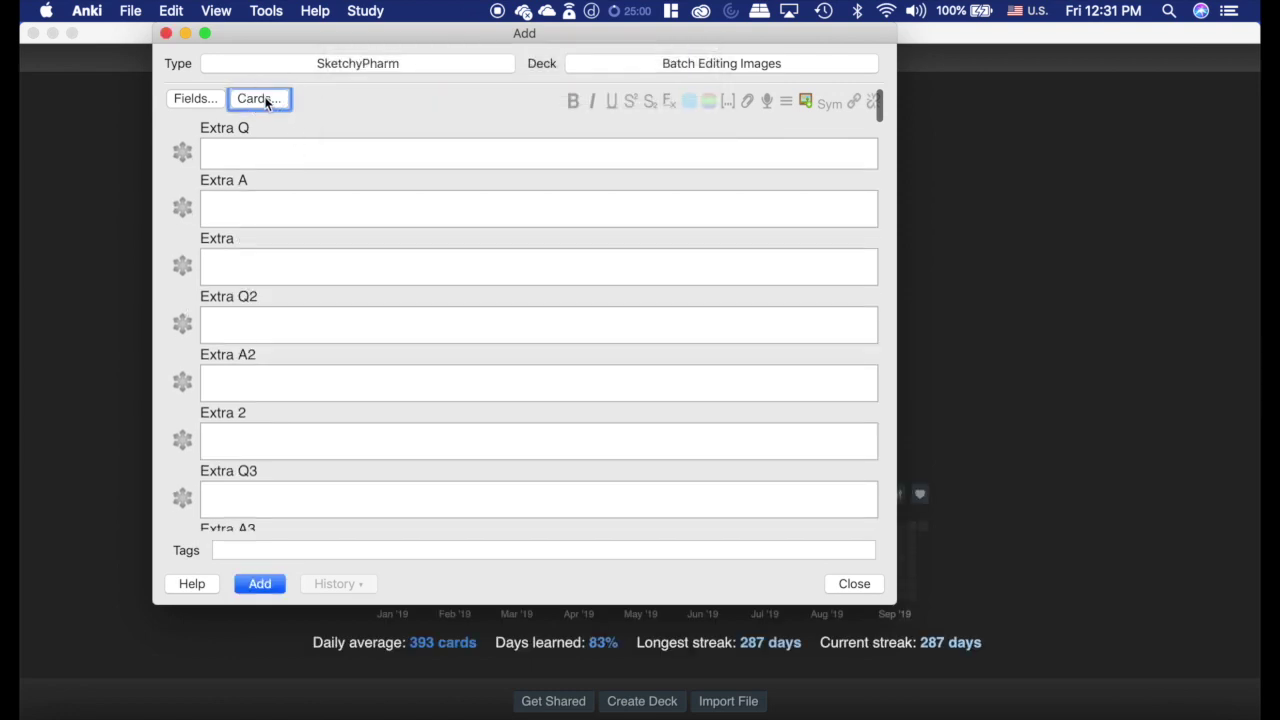
# Examine the edit prefixes on the Extra Q and Extra A fields in Card 1's back template, and close both windows.
pyautogui.scroll(-2, 257, 578)
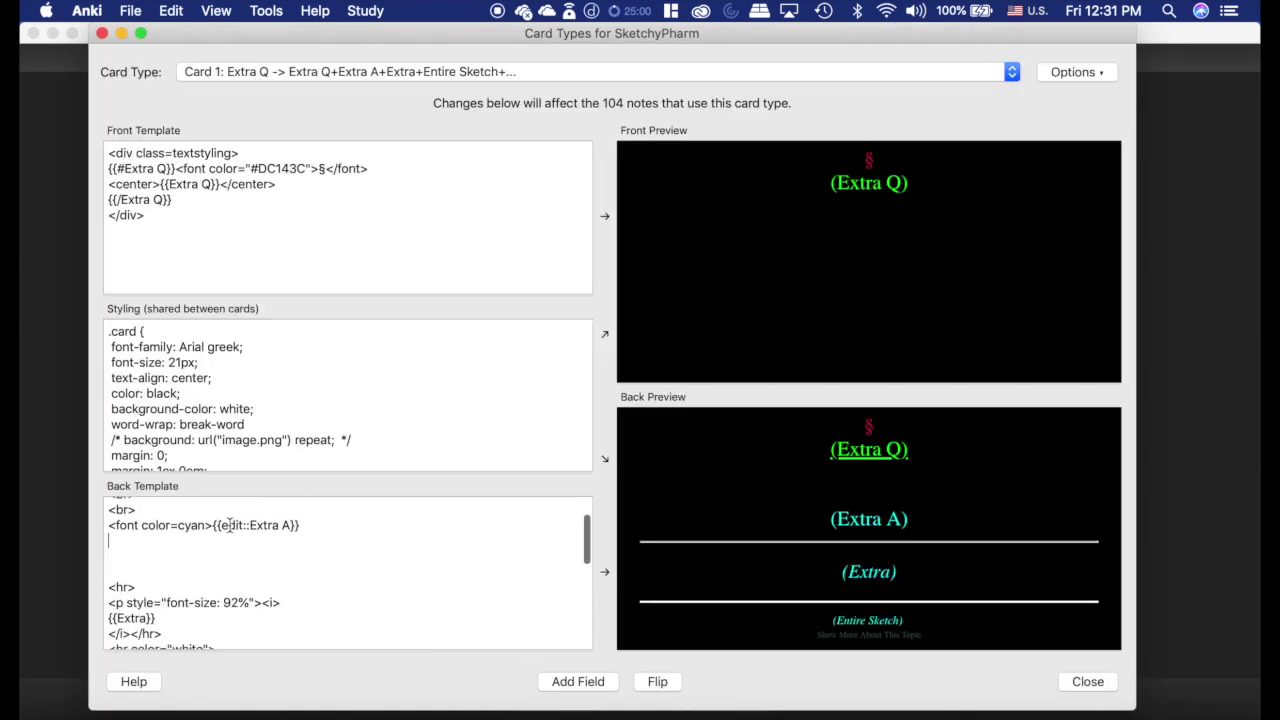
pyautogui.scroll(2, 289, 525)
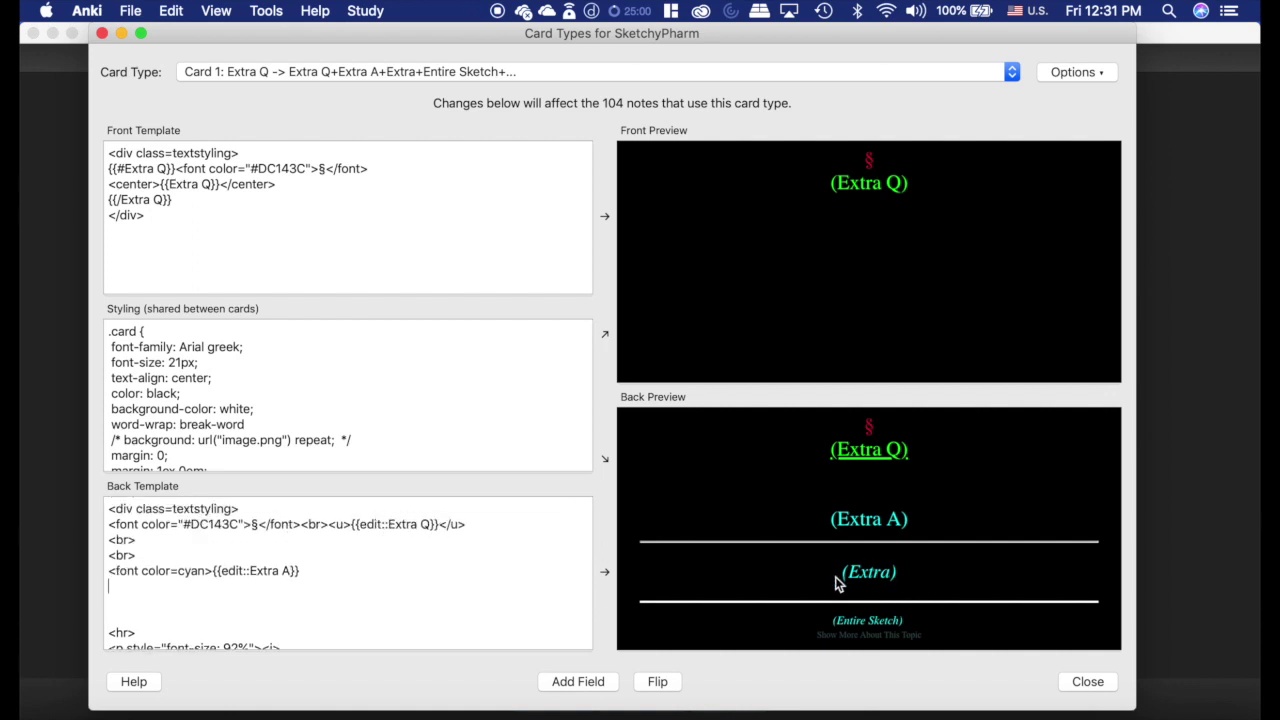
pyautogui.scroll(-5, 317, 634)
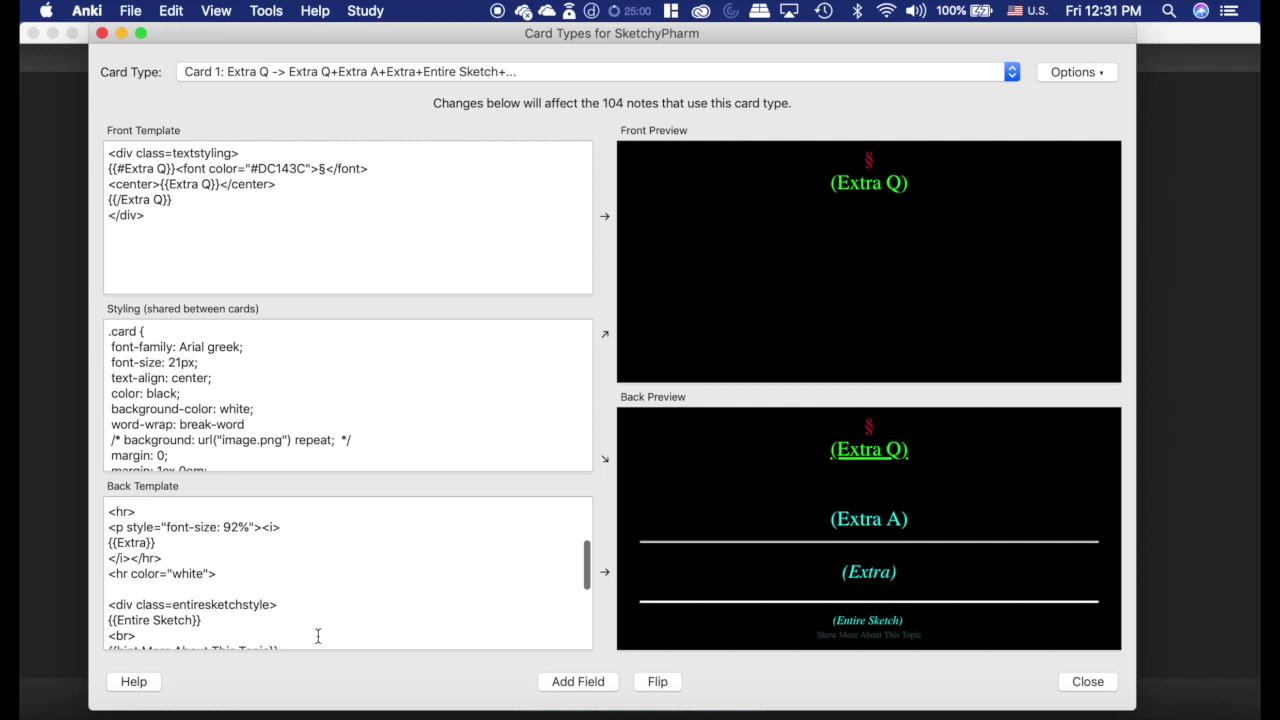
pyautogui.scroll(5, 190, 541)
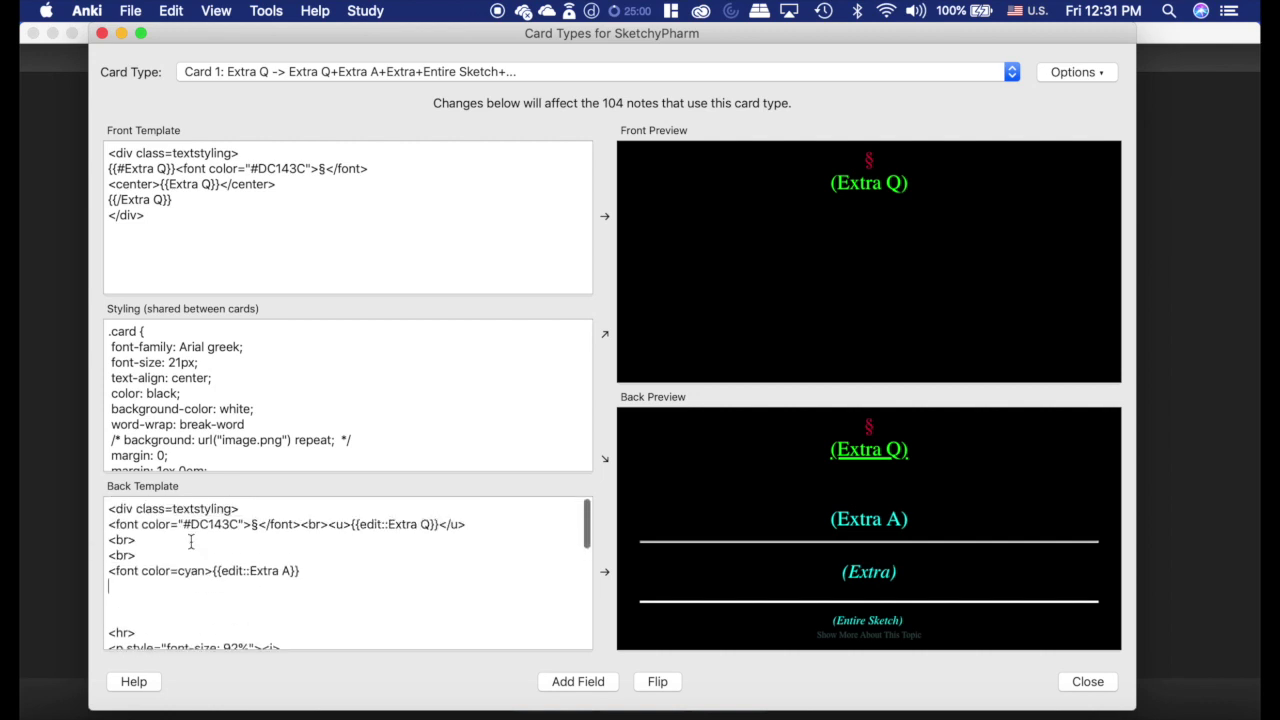
pyautogui.click(103, 34)
pyautogui.click(166, 33)
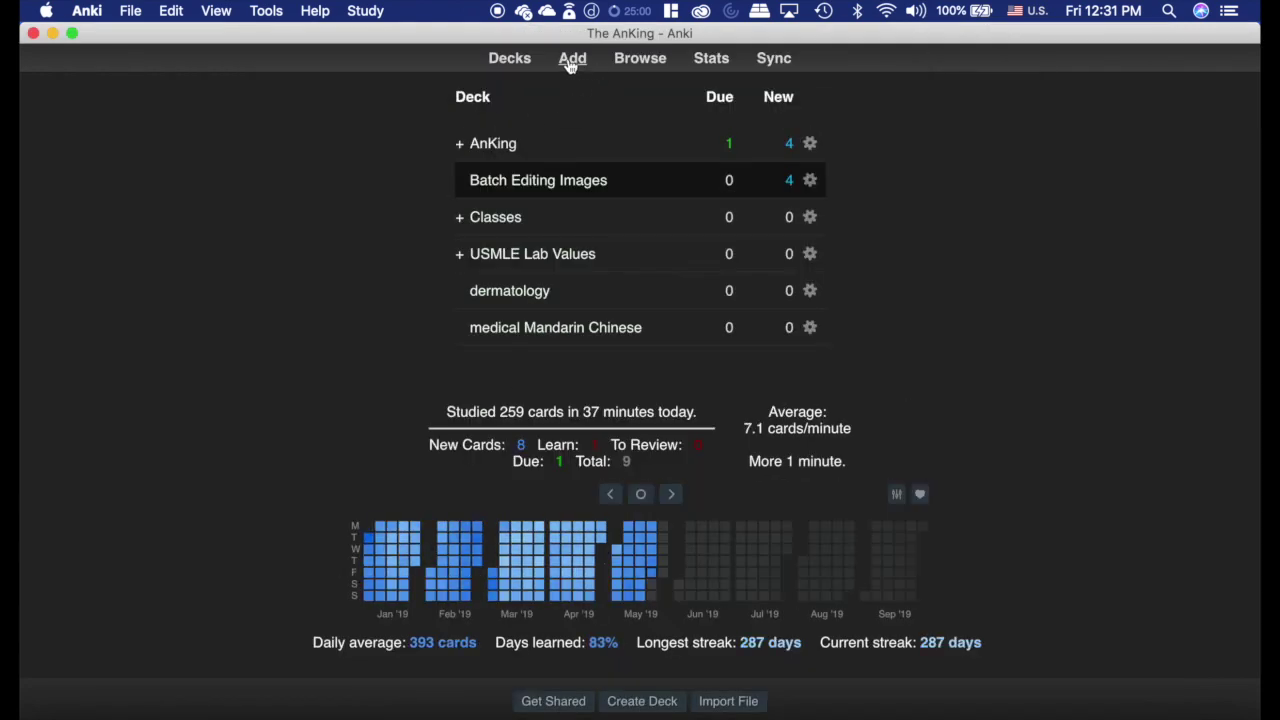
# Reopen the add-note window, set the note type to Cloze-AnKingSketchy and open its card templates.
pyautogui.click(571, 57)
pyautogui.click(333, 70)
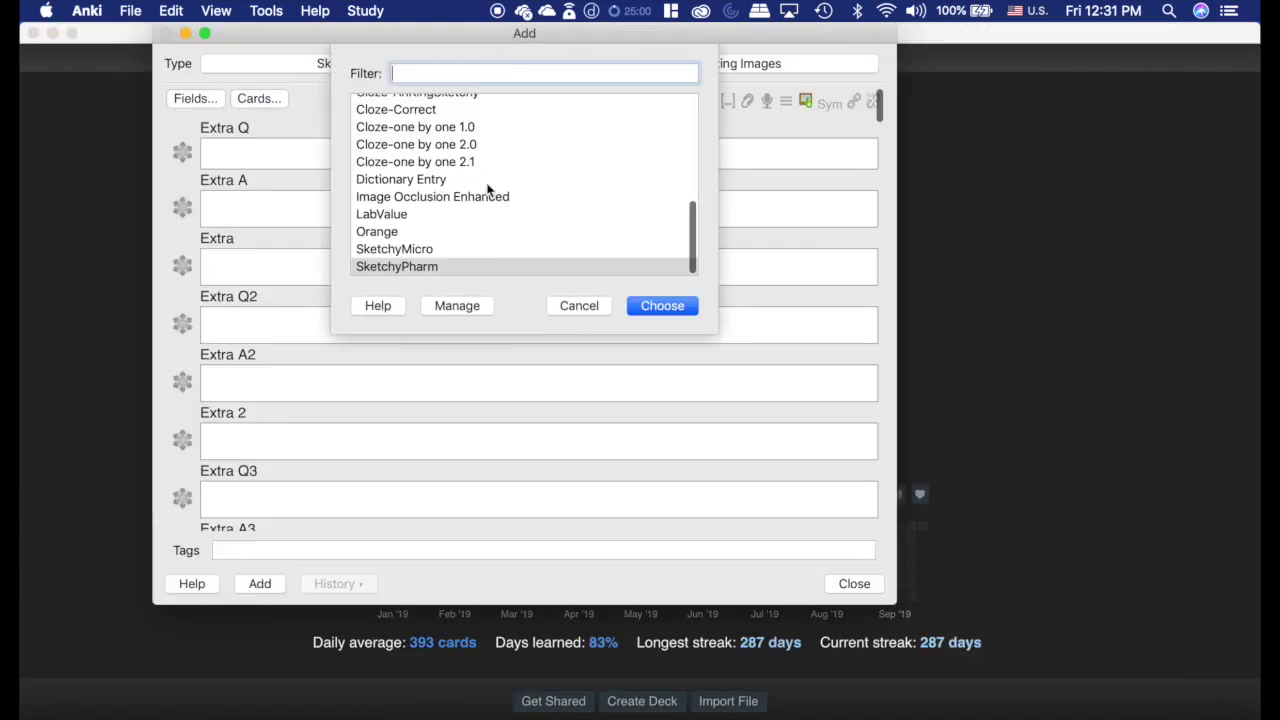
pyautogui.scroll(2, 480, 174)
pyautogui.click(457, 141)
pyautogui.click(655, 305)
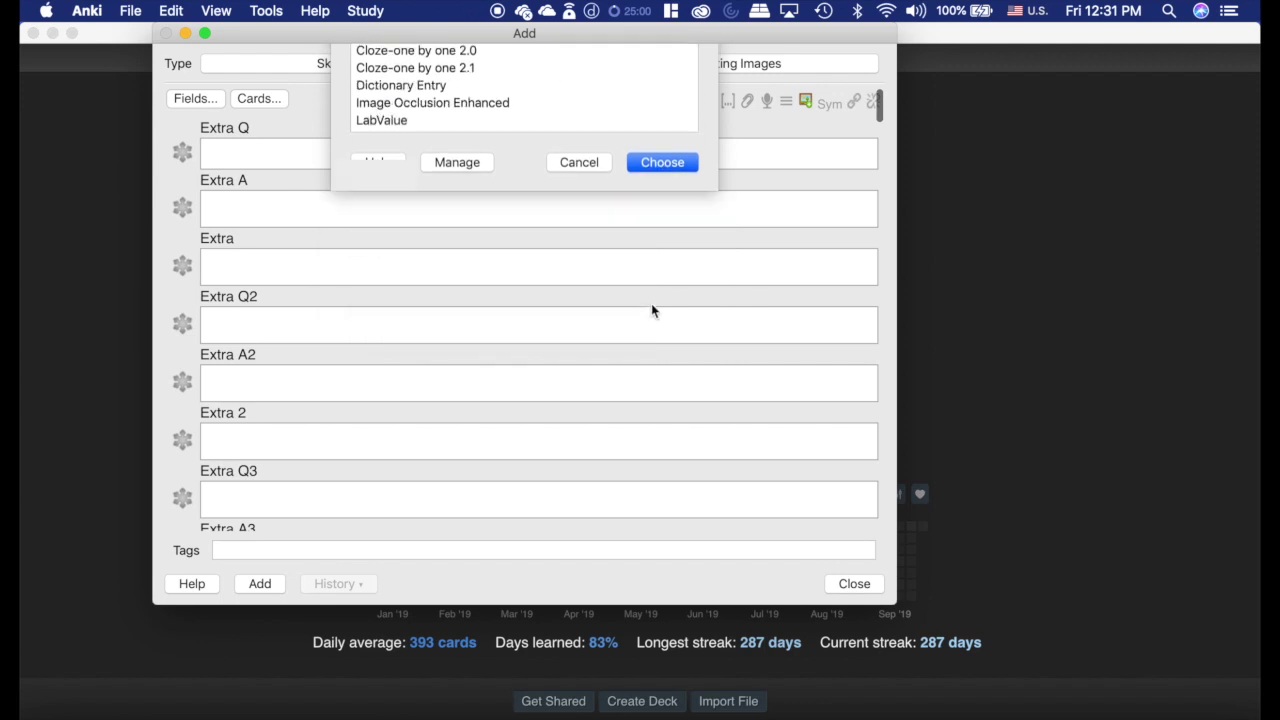
pyautogui.click(259, 100)
# Examine the edit prefix on the Extra field in the cloze back template, and close the card templates window.
pyautogui.scroll(-3, 318, 574)
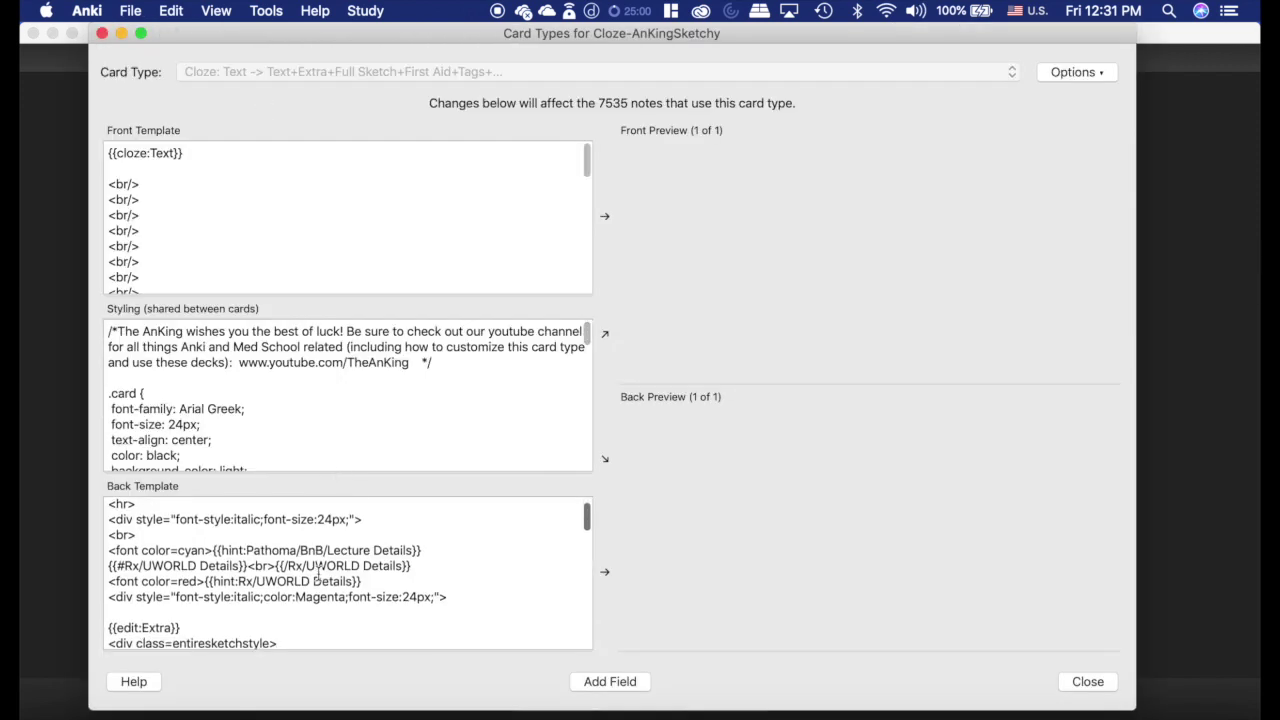
pyautogui.scroll(3, 318, 574)
pyautogui.scroll(-3, 147, 550)
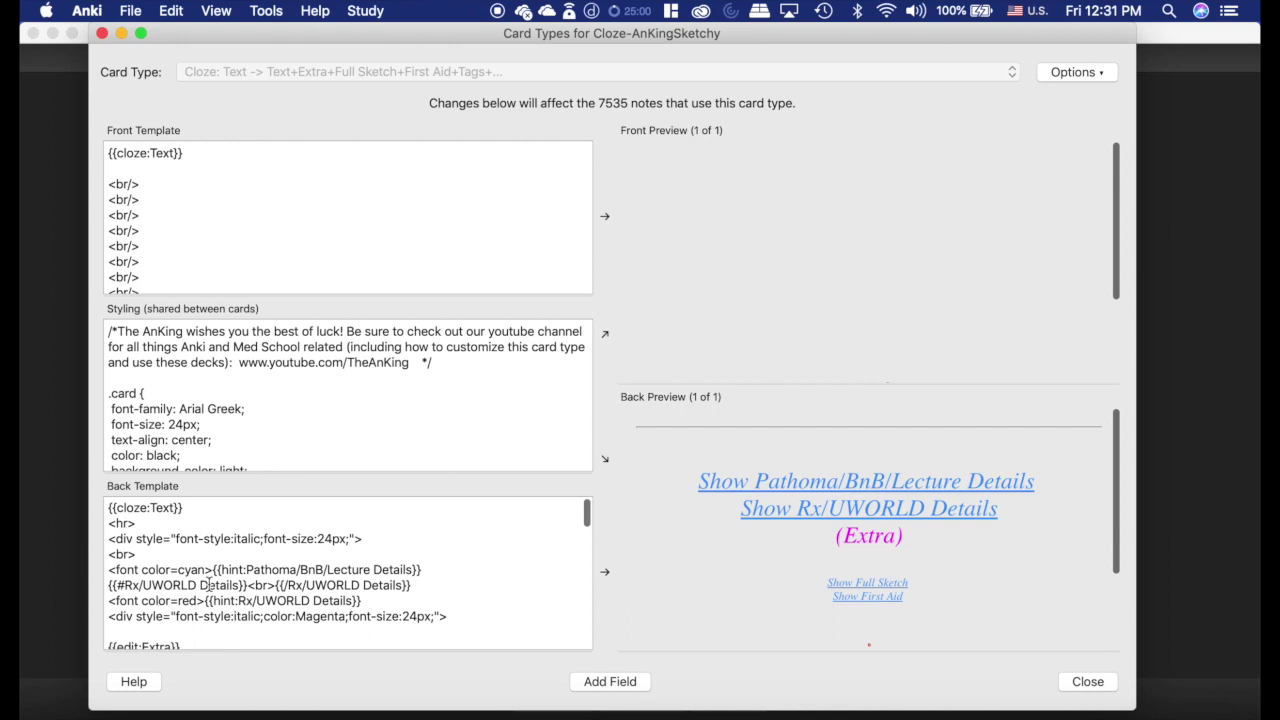
pyautogui.doubleClick(134, 542)
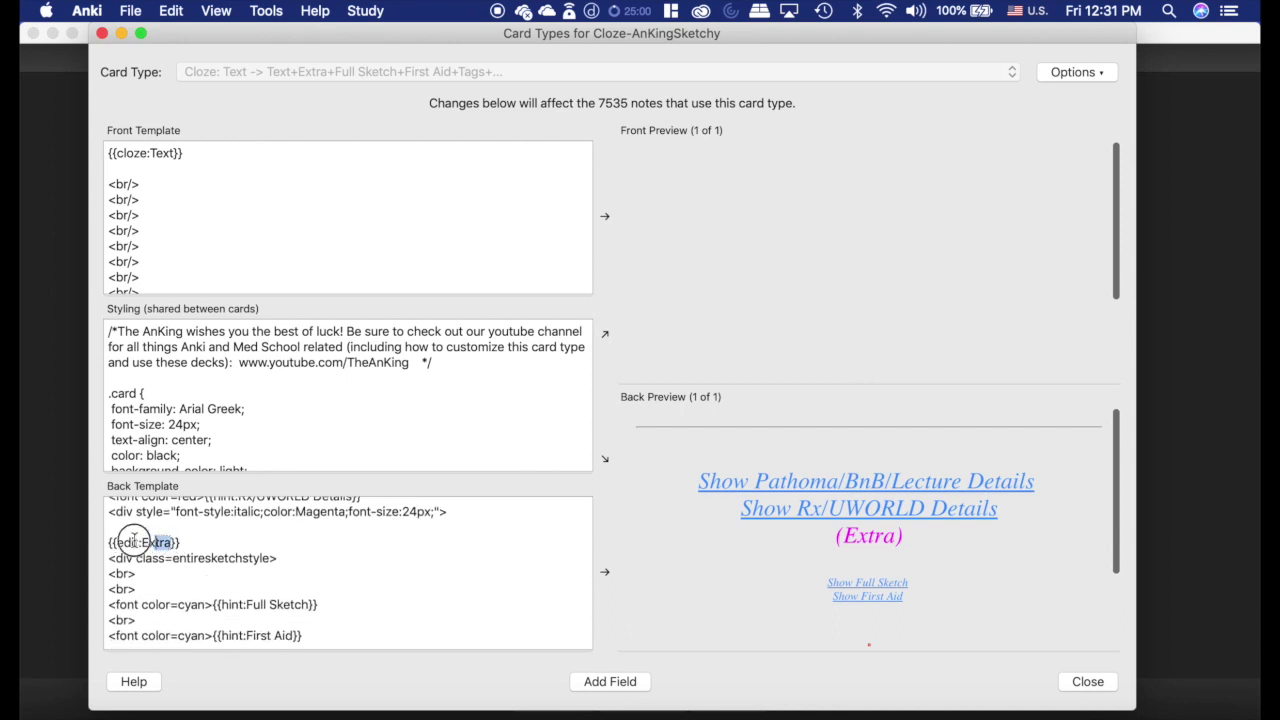
pyautogui.click(199, 541)
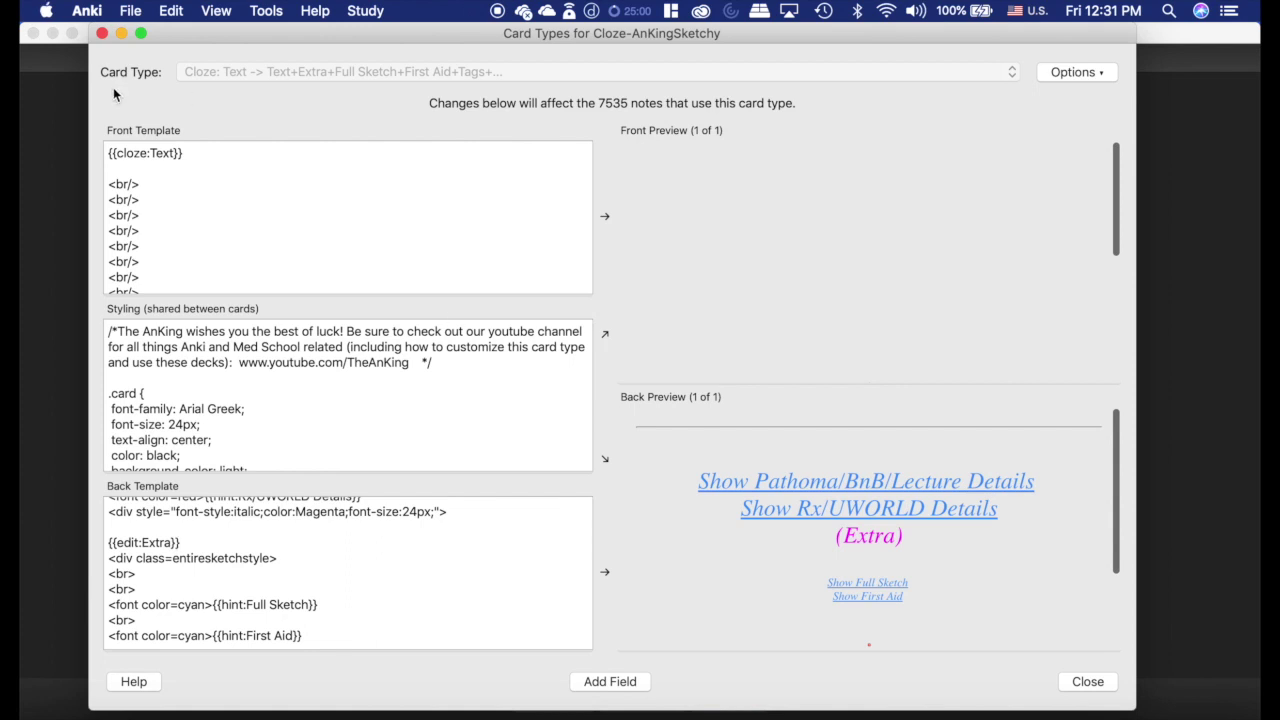
pyautogui.click(102, 33)
# Switch the note type back to SketchyPharm and bring up its card templates.
pyautogui.click(405, 64)
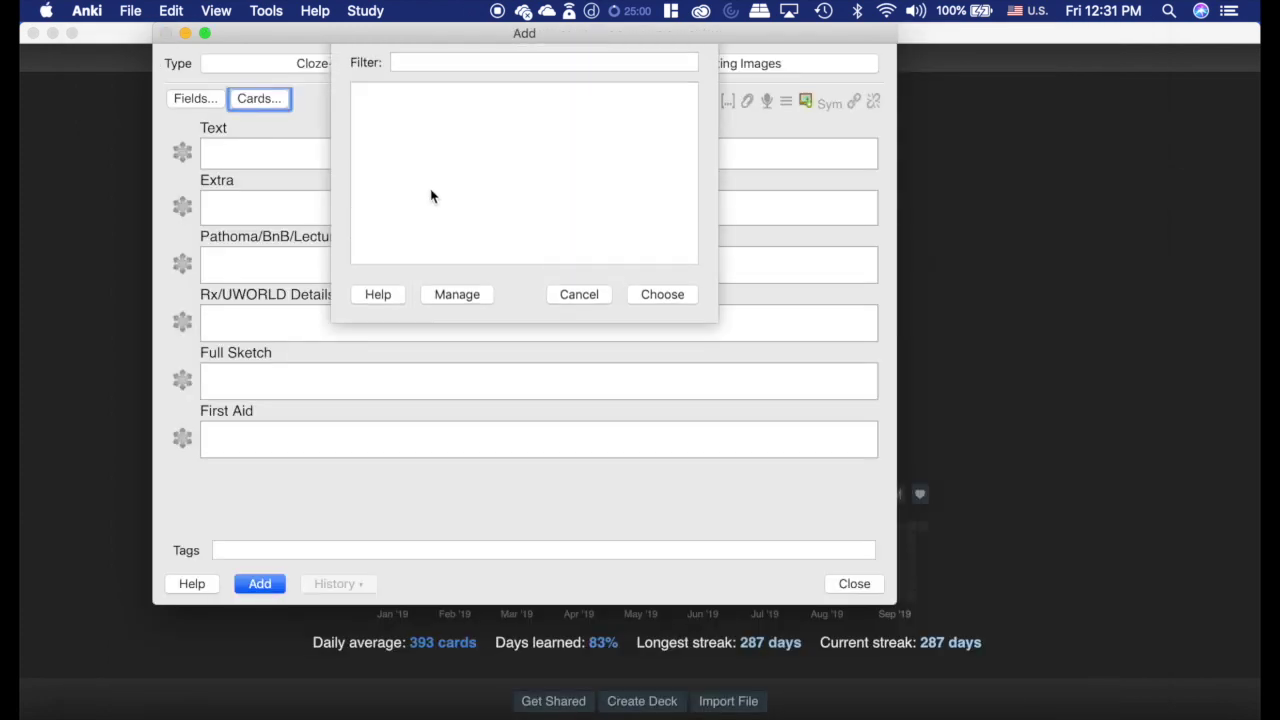
pyautogui.click(420, 266)
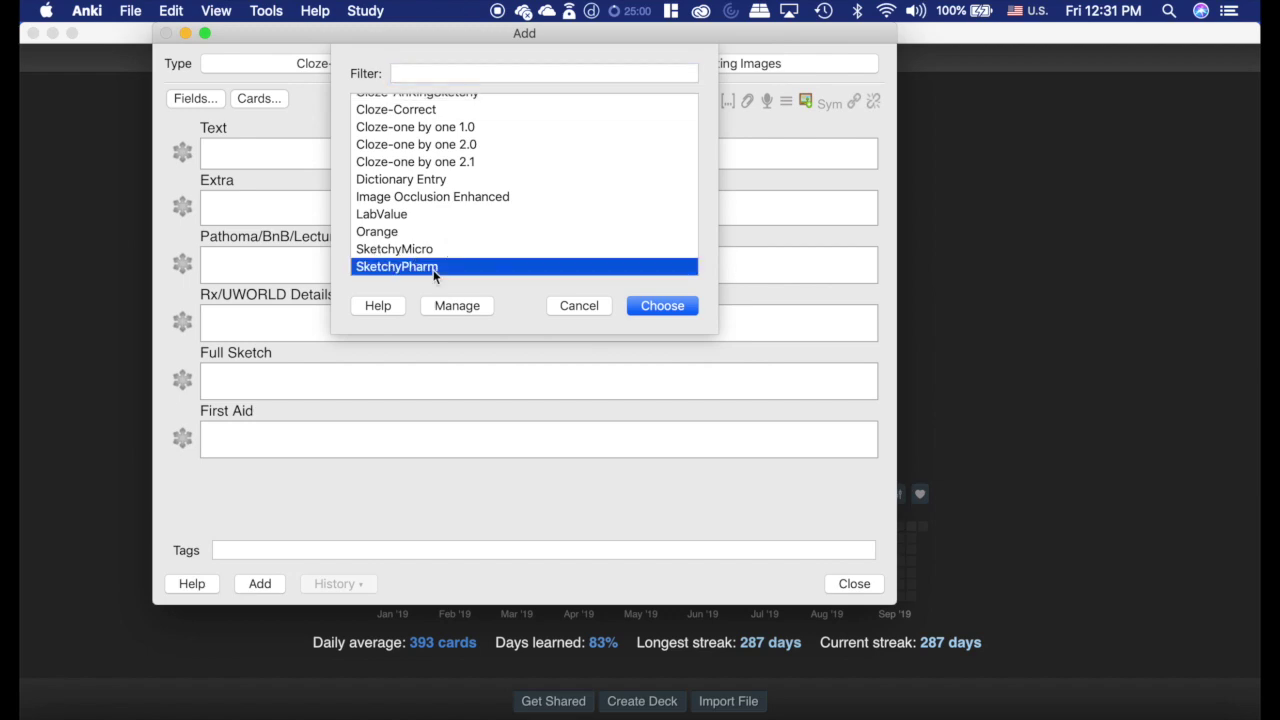
pyautogui.click(660, 308)
pyautogui.click(257, 97)
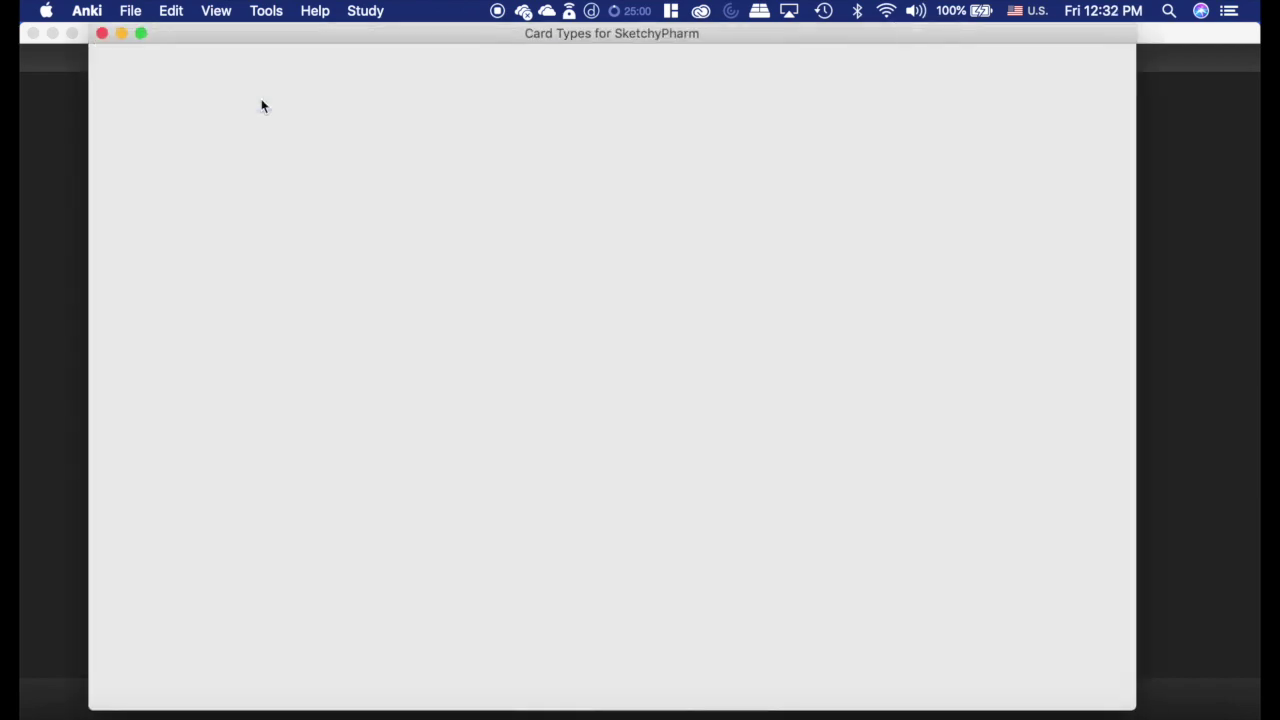
# Compare the edit prefixes in the back templates of Card 1, Card 2 and Card 3, and close both windows.
pyautogui.click(410, 77)
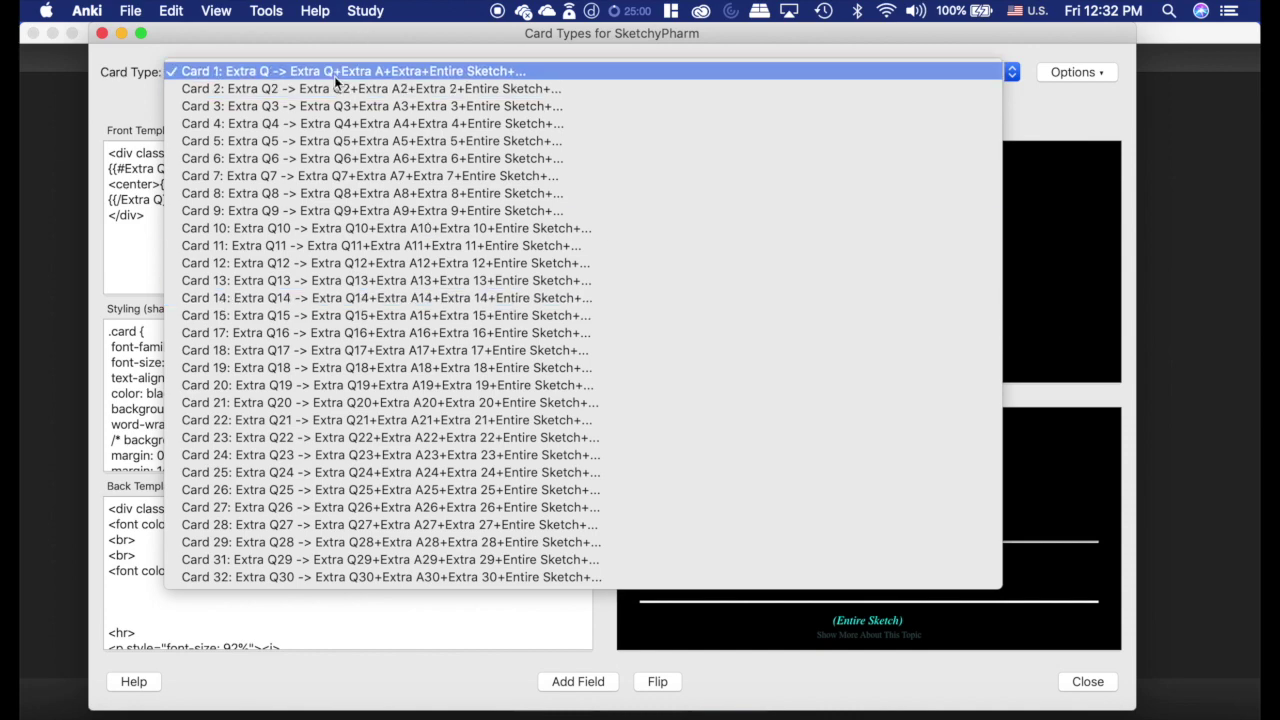
pyautogui.click(334, 76)
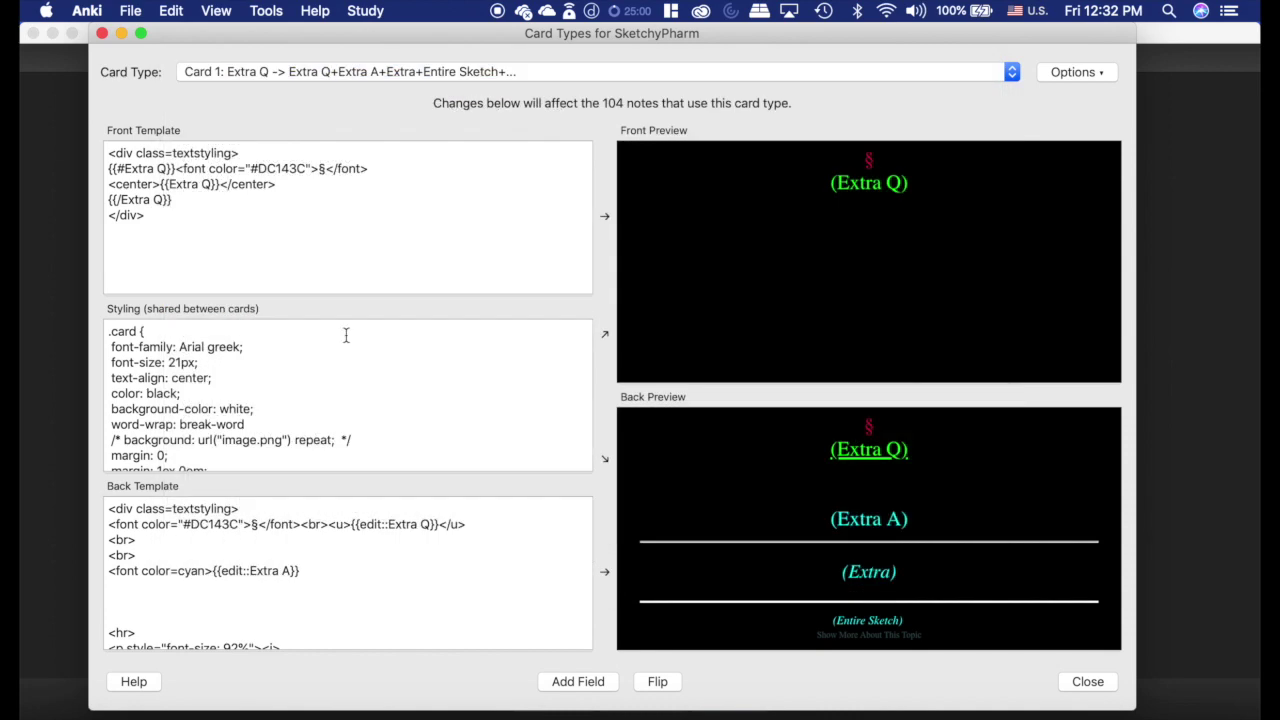
pyautogui.click(466, 73)
pyautogui.click(426, 83)
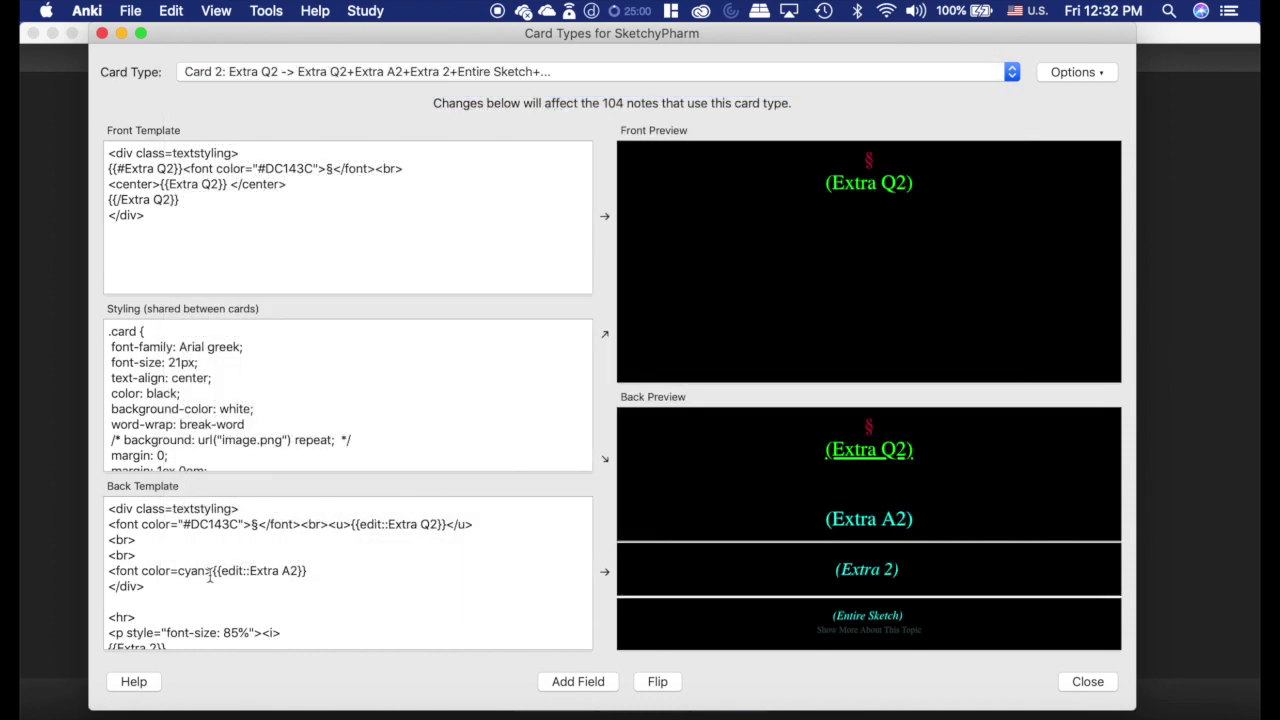
pyautogui.click(440, 76)
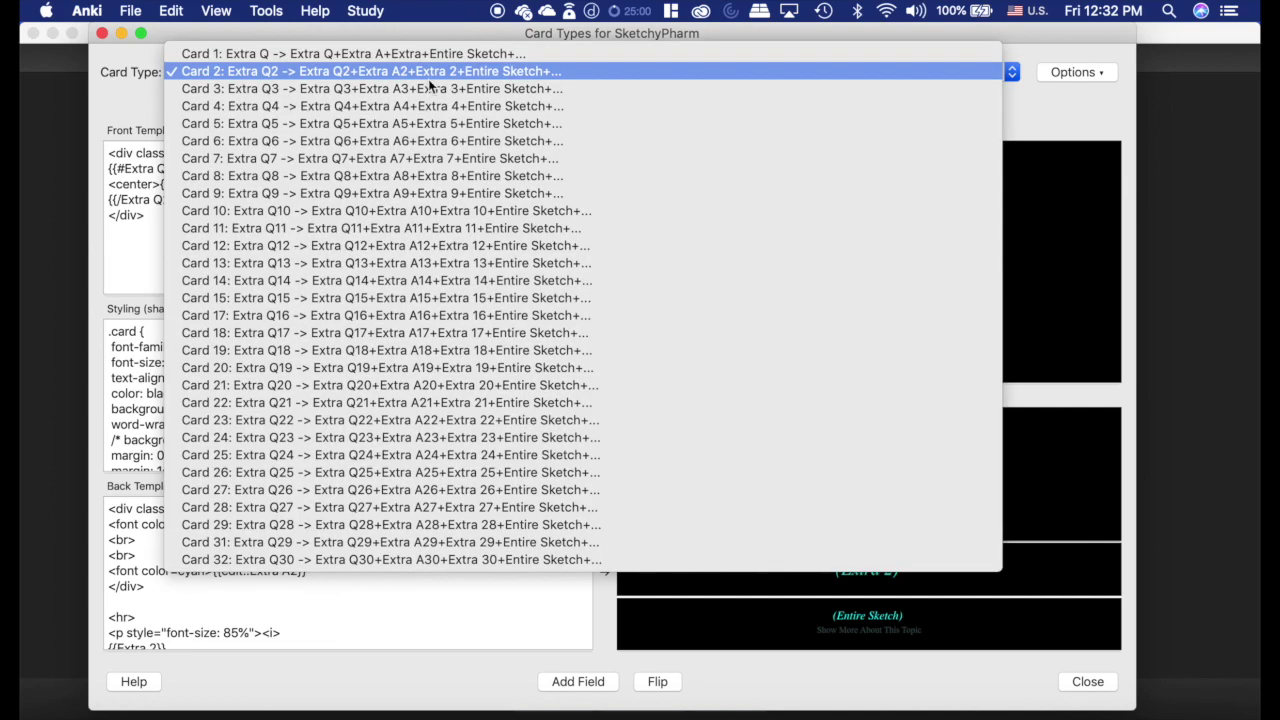
pyautogui.click(402, 88)
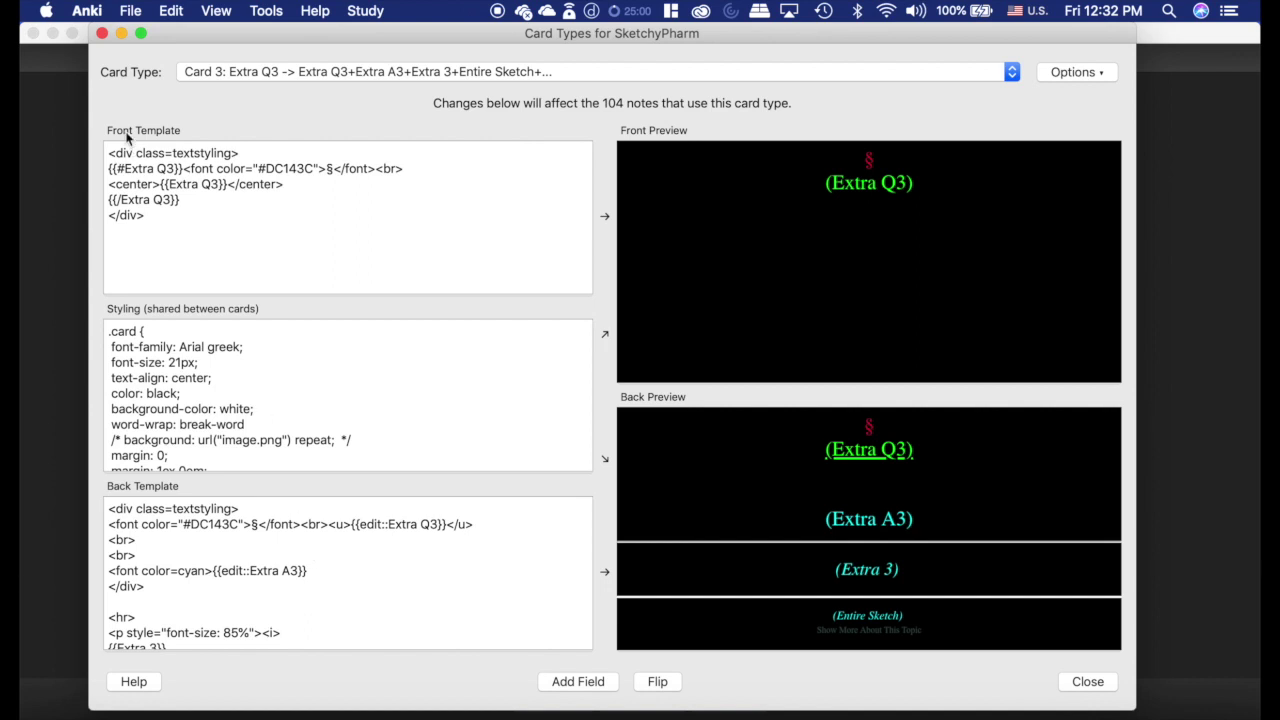
pyautogui.click(101, 33)
pyautogui.click(851, 582)
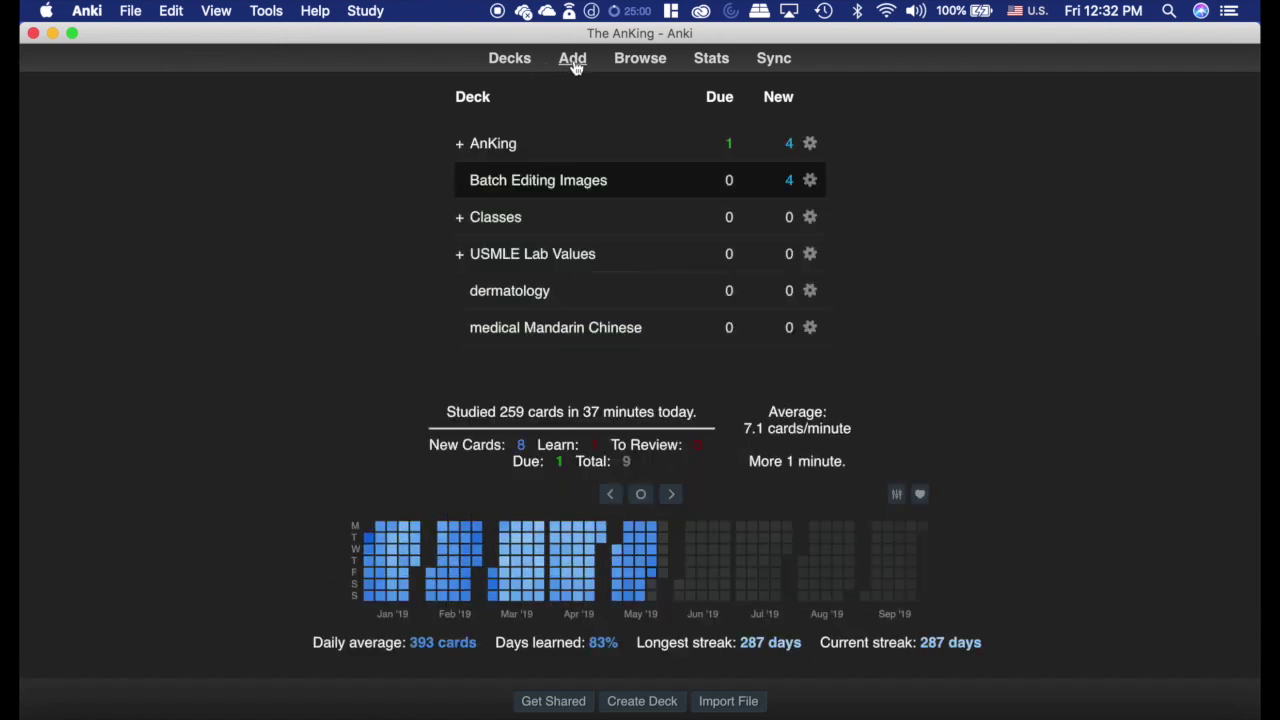